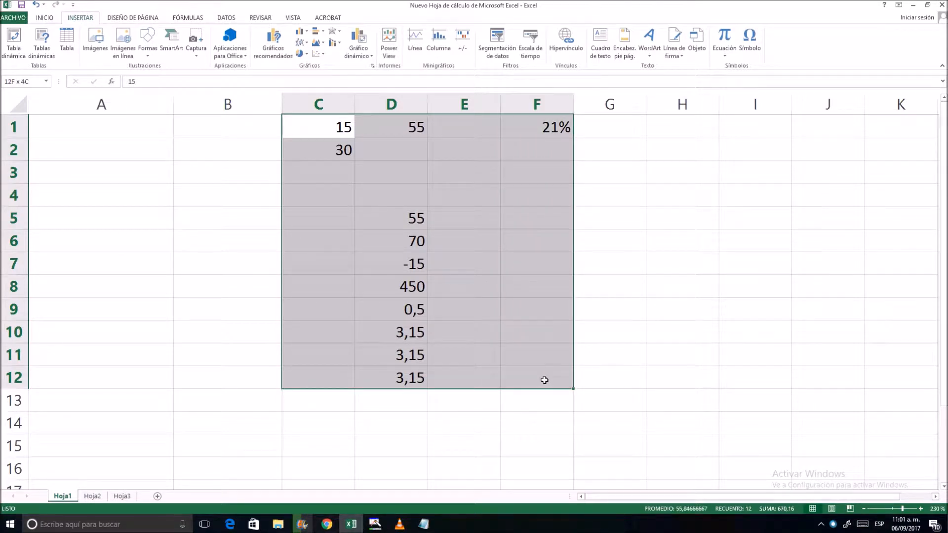
# Examine the formulas behind the results in cells D5 and D6, including the cells they refer to
pyautogui.click(508, 178)
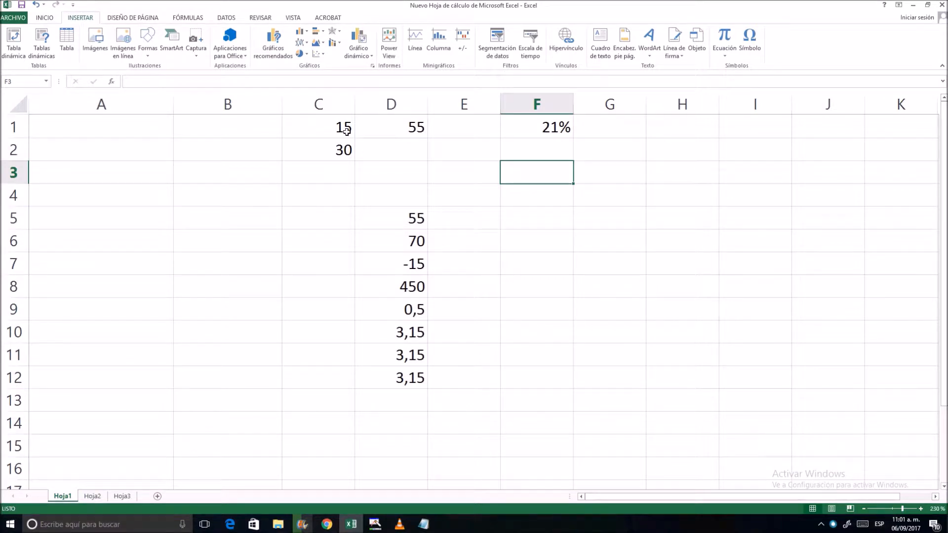
pyautogui.click(400, 215)
pyautogui.write('=25+30')
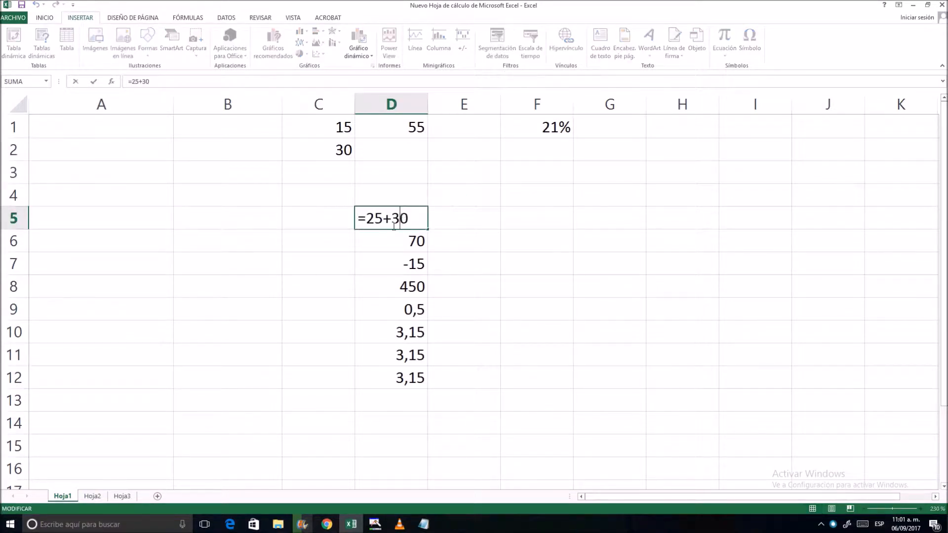
pyautogui.press('Return')
pyautogui.write('=C1+D1')
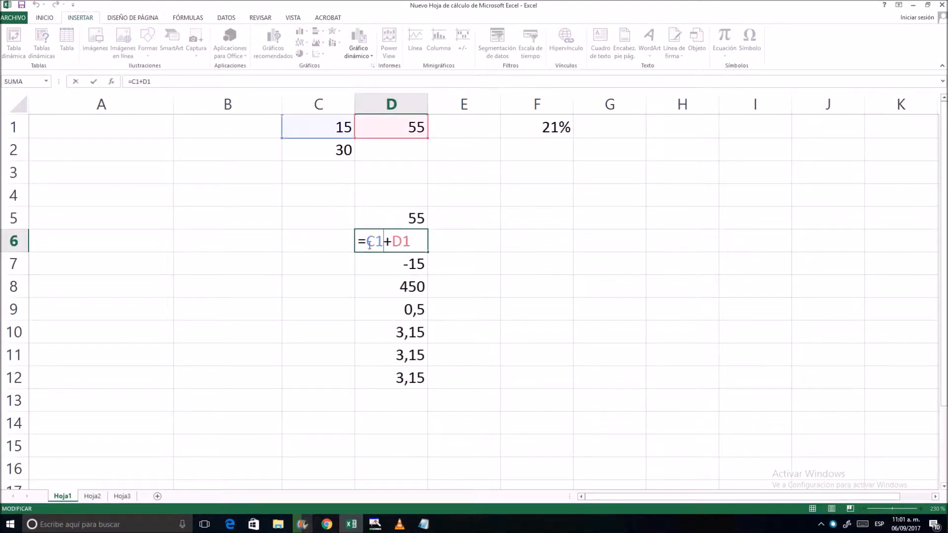
pyautogui.moveTo(367, 245); pyautogui.dragTo(386, 246)
pyautogui.click(375, 245)
pyautogui.click(374, 266)
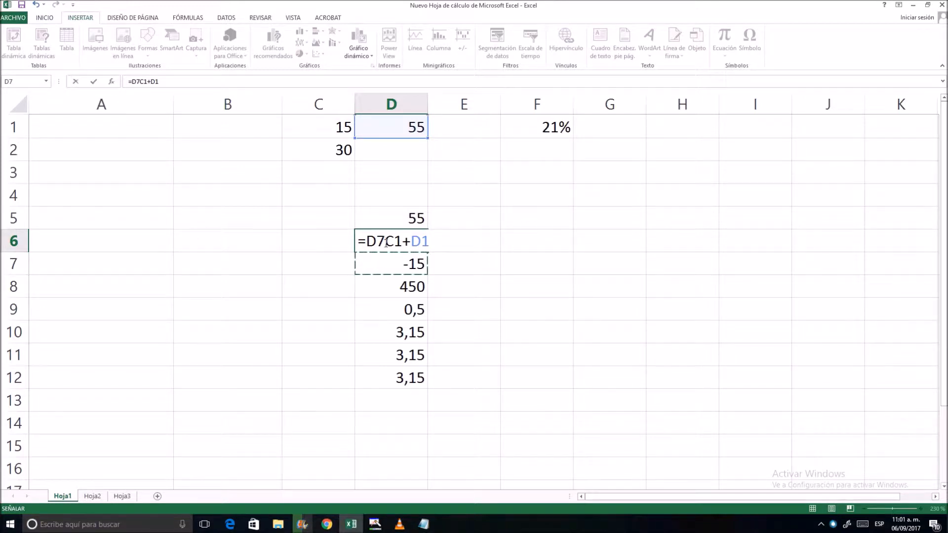
pyautogui.press('Escape')
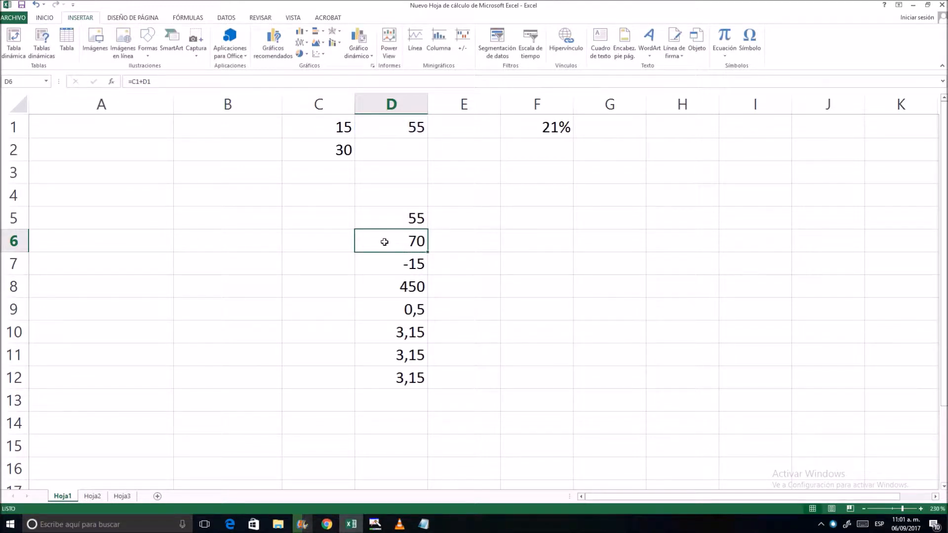
pyautogui.click(319, 133)
pyautogui.doubleClick(396, 218)
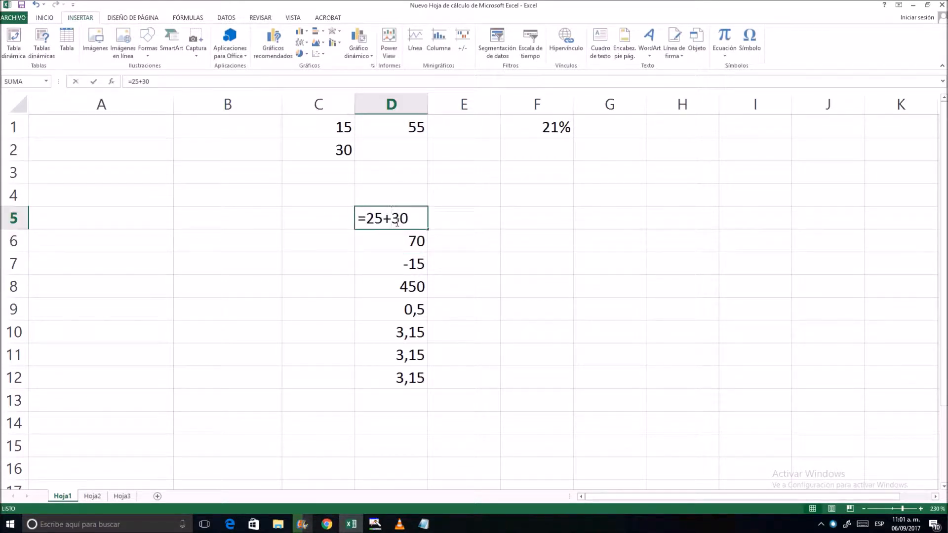
pyautogui.click(417, 234)
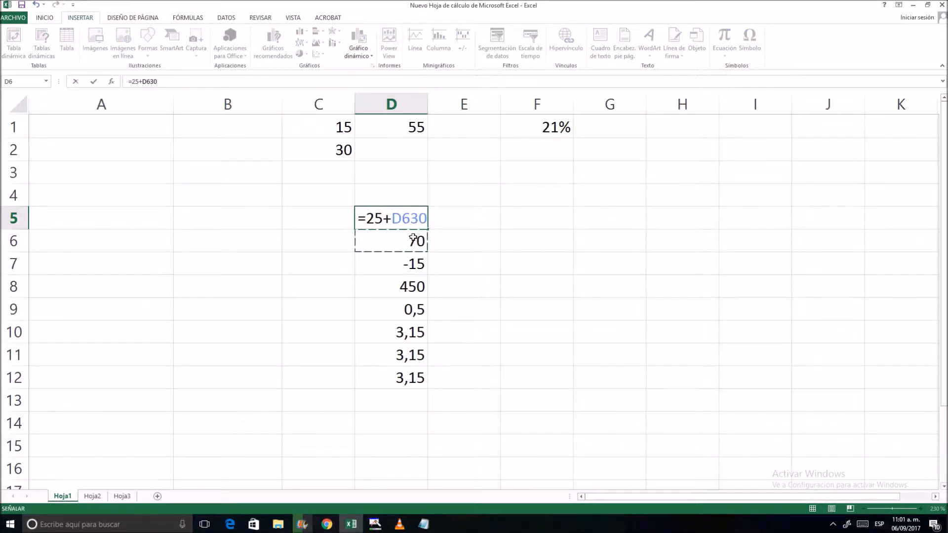
pyautogui.press('Escape')
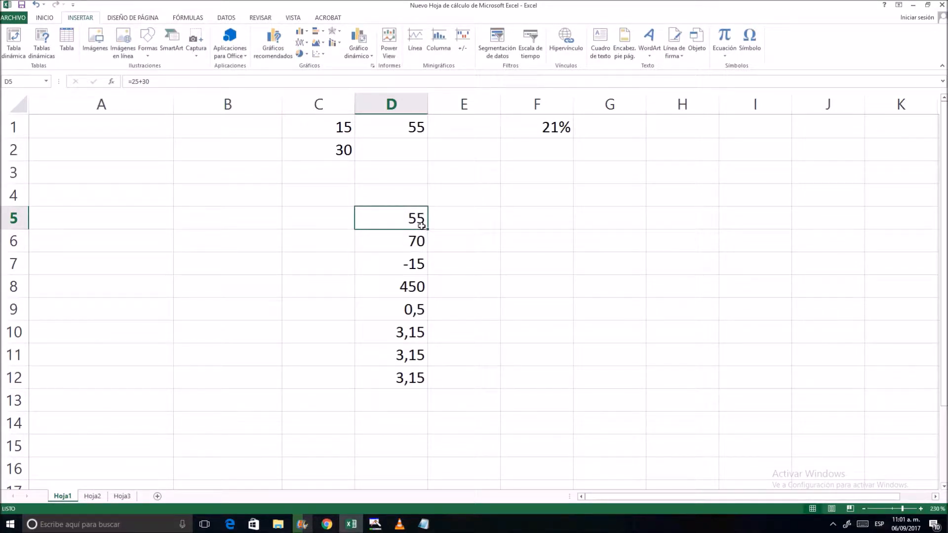
# Clear all the contents of the range C1:F12 on Hoja1
pyautogui.moveTo(345, 136); pyautogui.dragTo(524, 378)
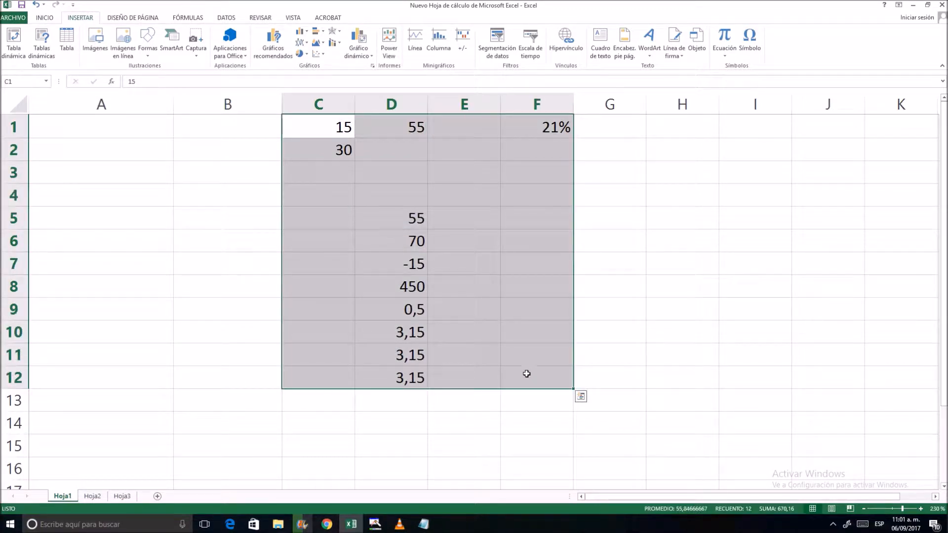
pyautogui.press('Delete')
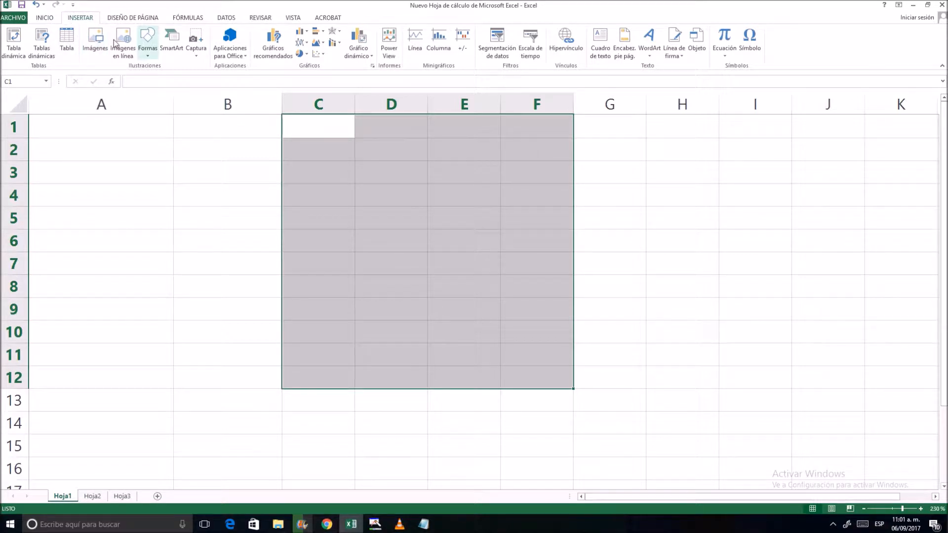
# With an empty cell B3 selected, examine the functions offered by Autosuma
pyautogui.click(43, 19)
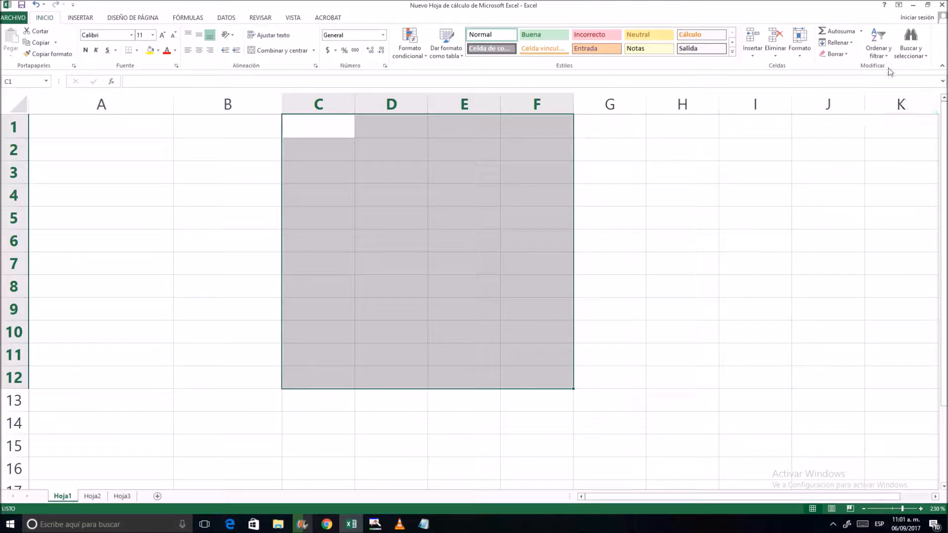
pyautogui.click(298, 157)
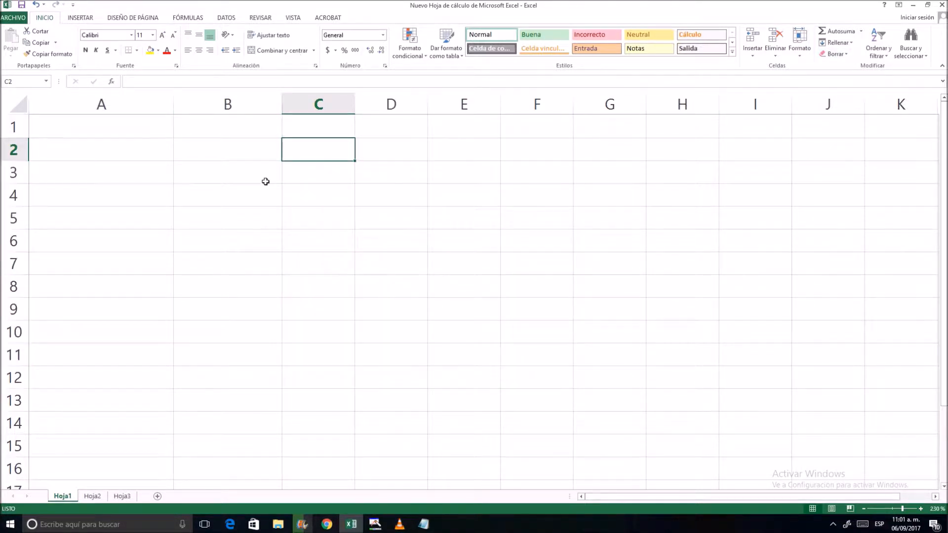
pyautogui.click(266, 182)
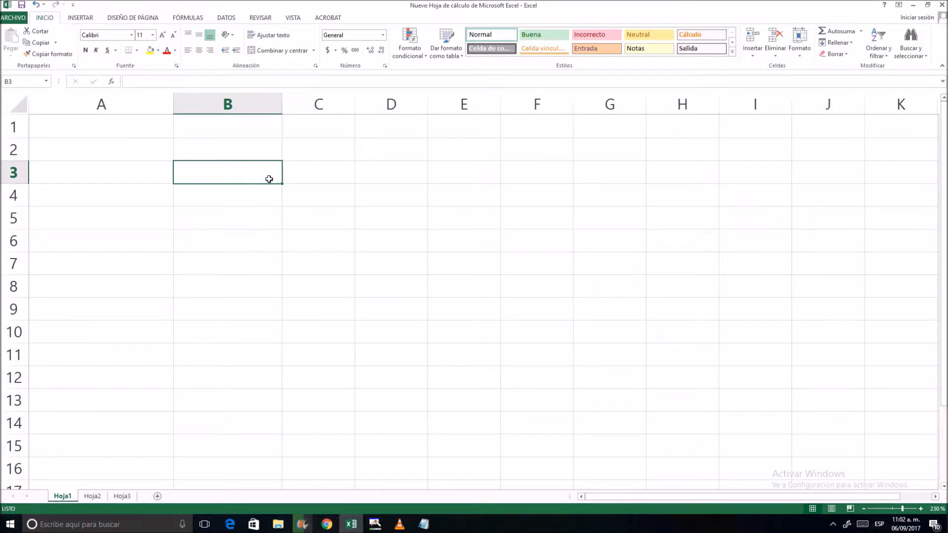
pyautogui.click(313, 182)
pyautogui.click(269, 182)
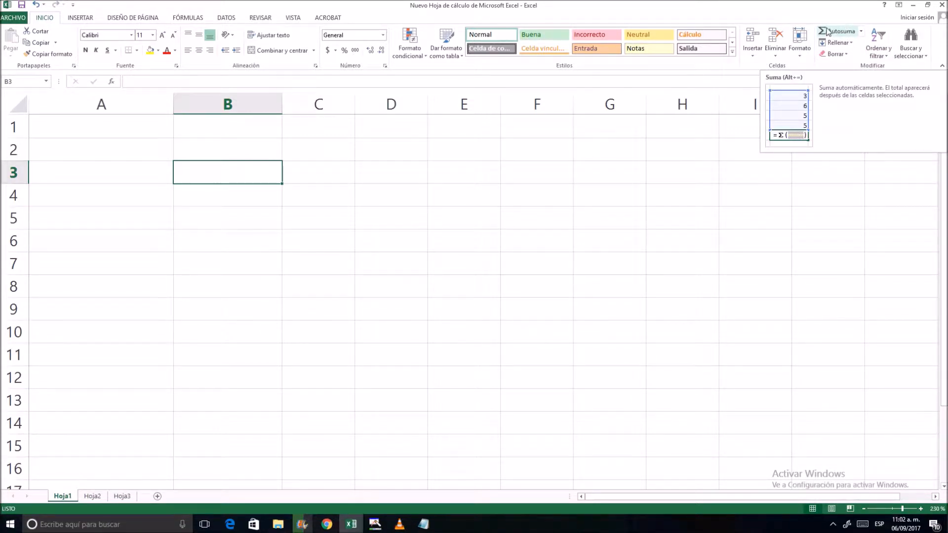
pyautogui.click(861, 34)
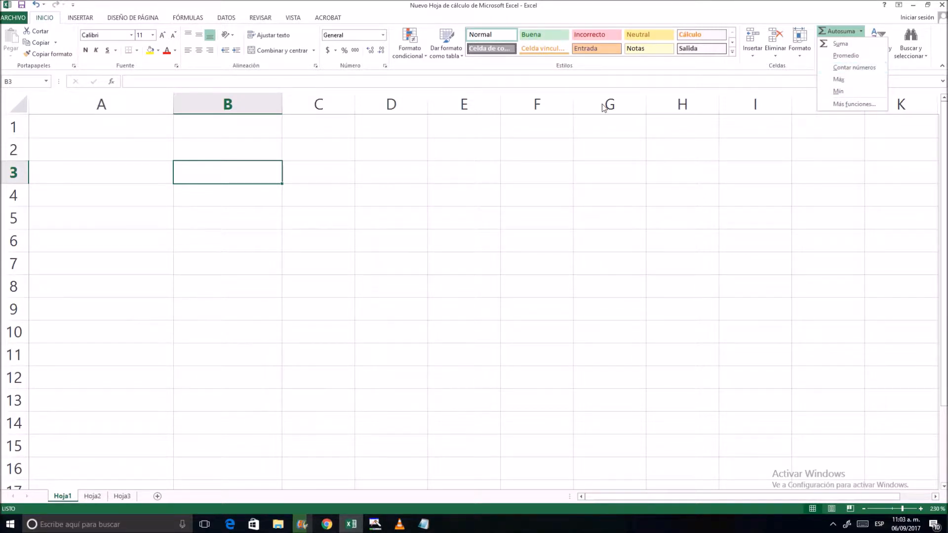
pyautogui.click(256, 151)
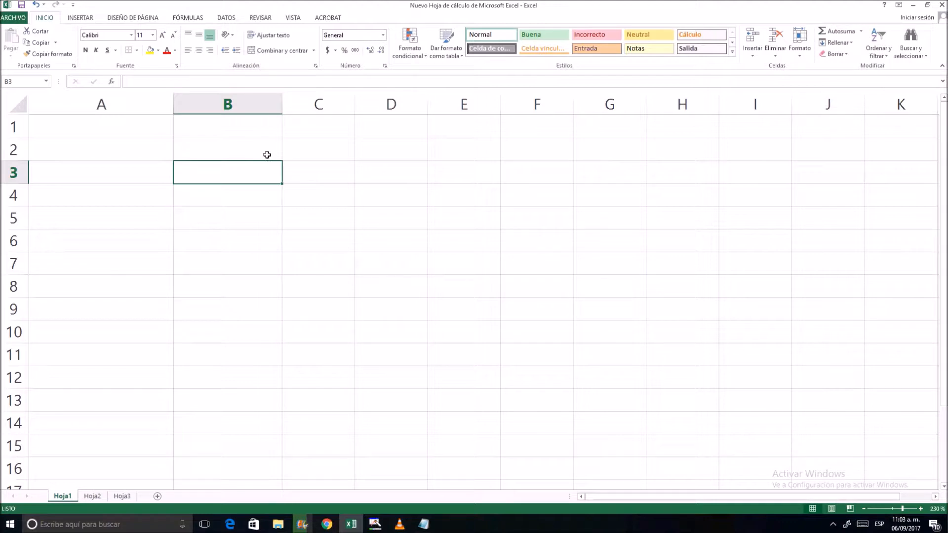
# Enter the values 15, 20 and 30 in cells B1, B2 and B3
pyautogui.click(268, 153)
pyautogui.click(265, 128)
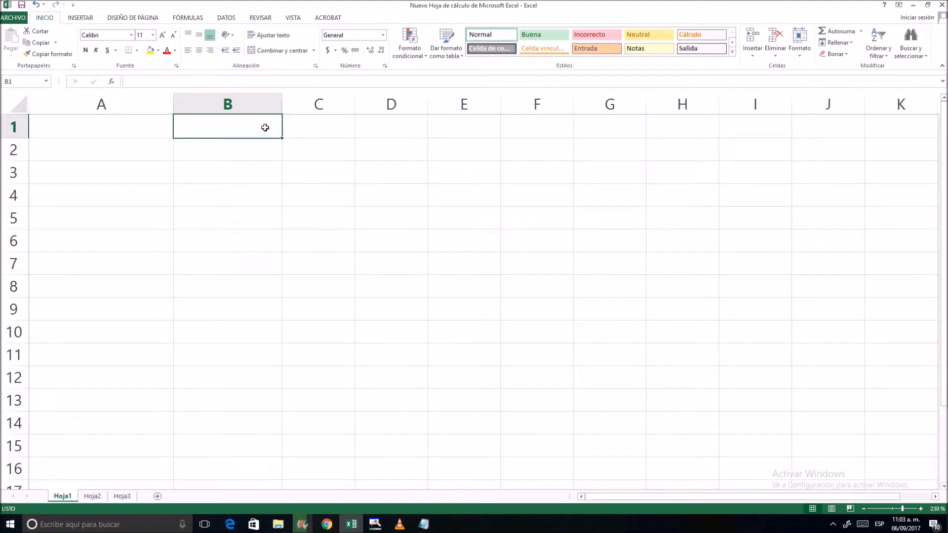
pyautogui.write('15')
pyautogui.press('Return')
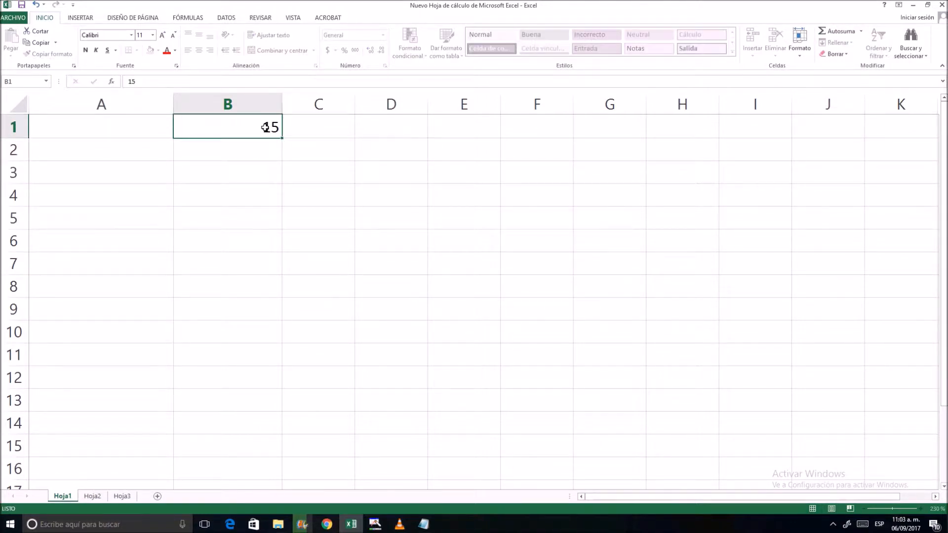
pyautogui.write('20')
pyautogui.press('Return')
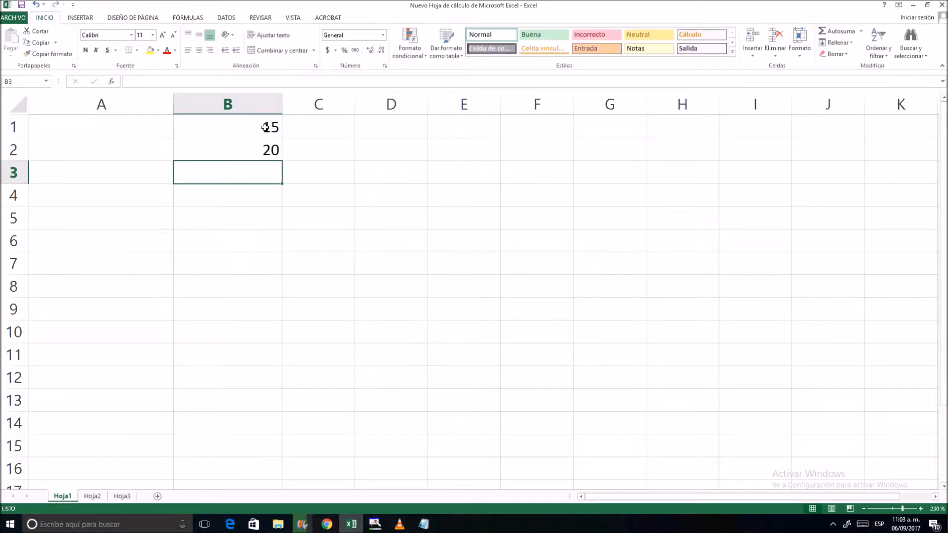
pyautogui.write('30')
pyautogui.press('Return')
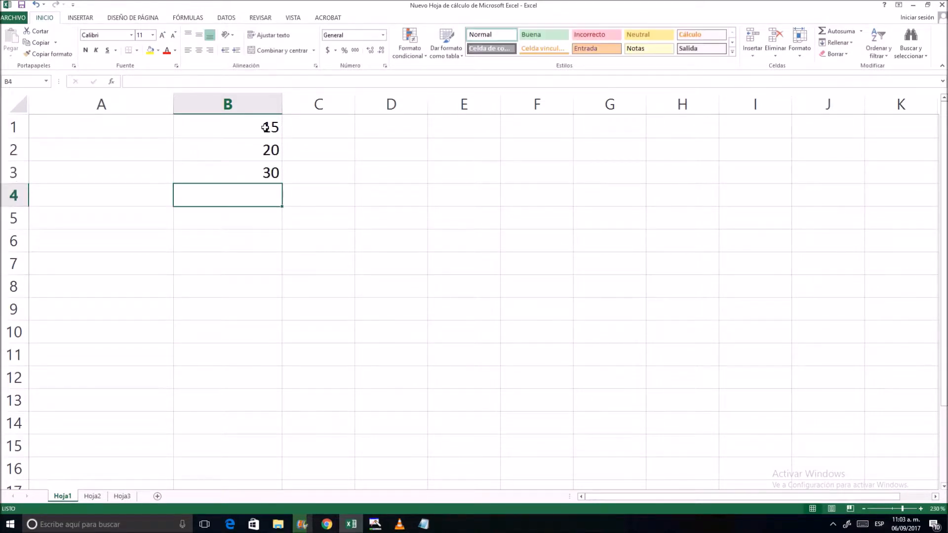
# Insert the Autosuma function Suma in cell B5 to add up the range B1:B4
pyautogui.press('Return')
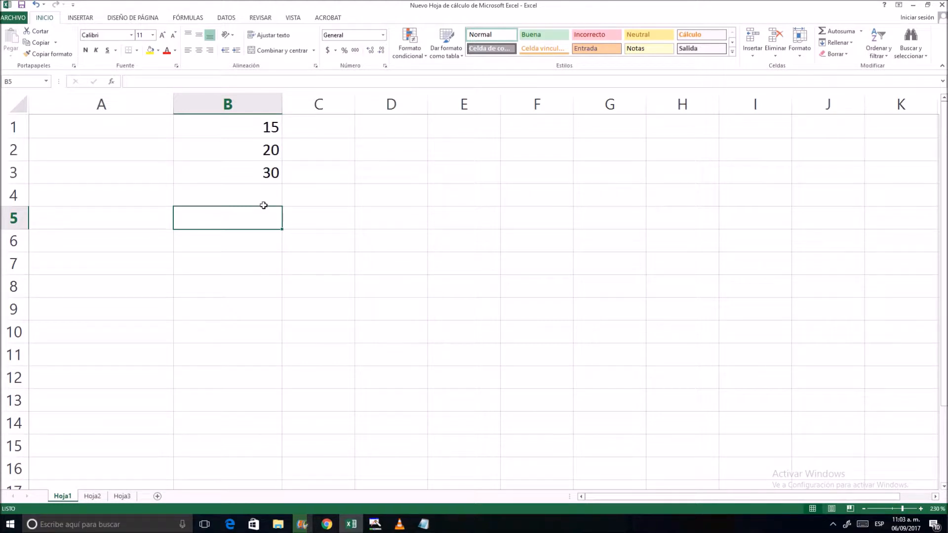
pyautogui.click(862, 35)
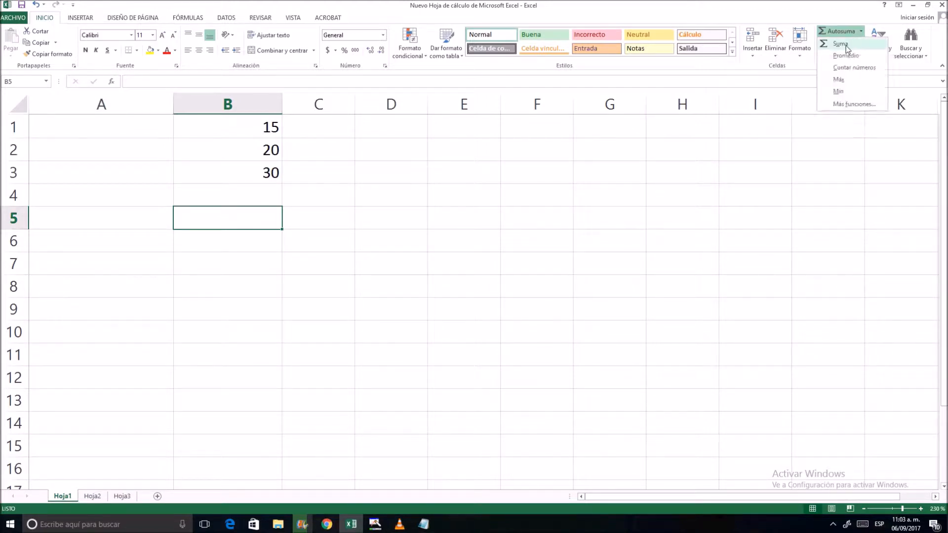
pyautogui.click(846, 45)
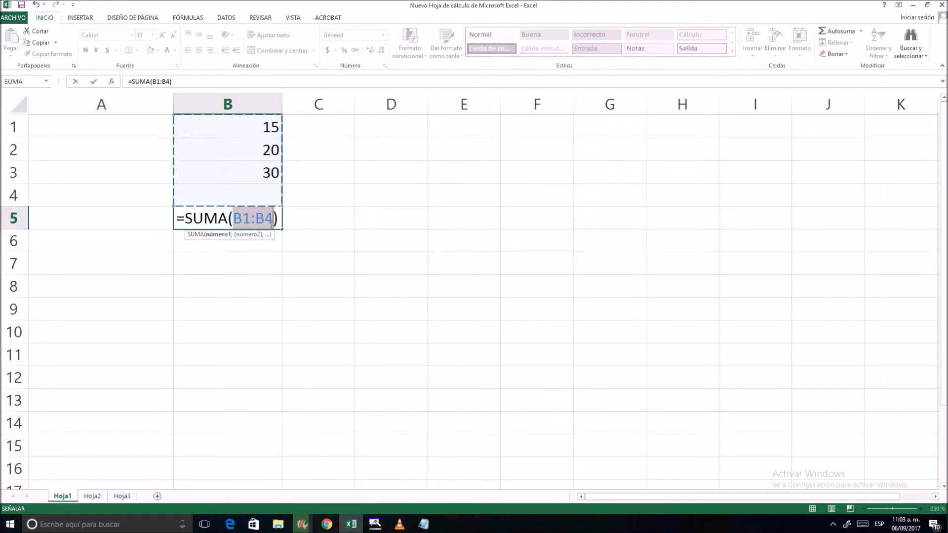
pyautogui.click(254, 223)
pyautogui.moveTo(252, 225); pyautogui.dragTo(233, 221)
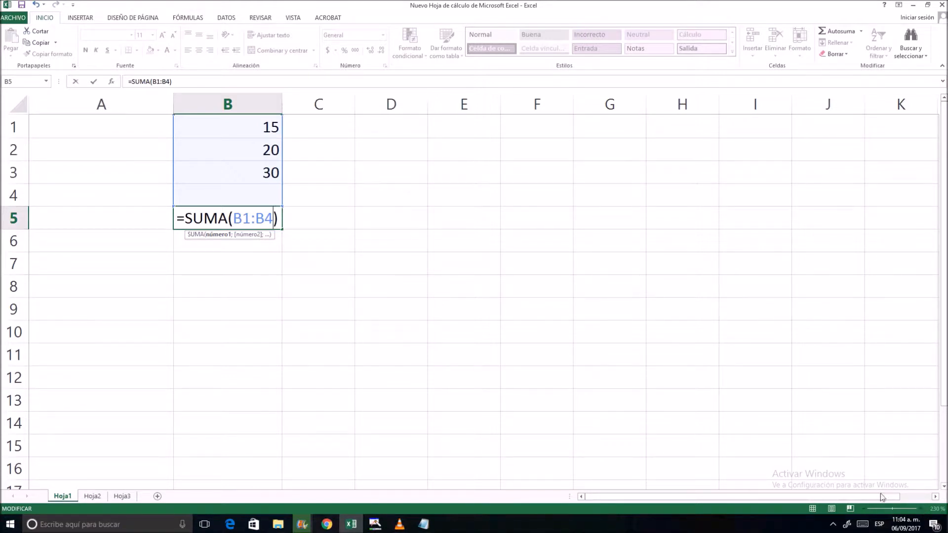
pyautogui.press('Return')
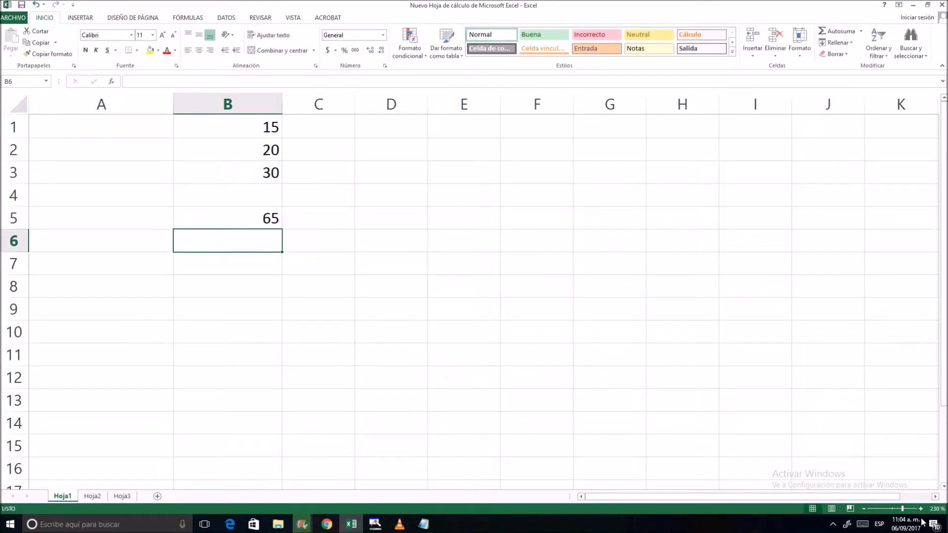
# Extend the SUMA formula in cell B5 with the range D5:D6 and the cell F5 as additional arguments
pyautogui.click(920, 509)
pyautogui.click(921, 508)
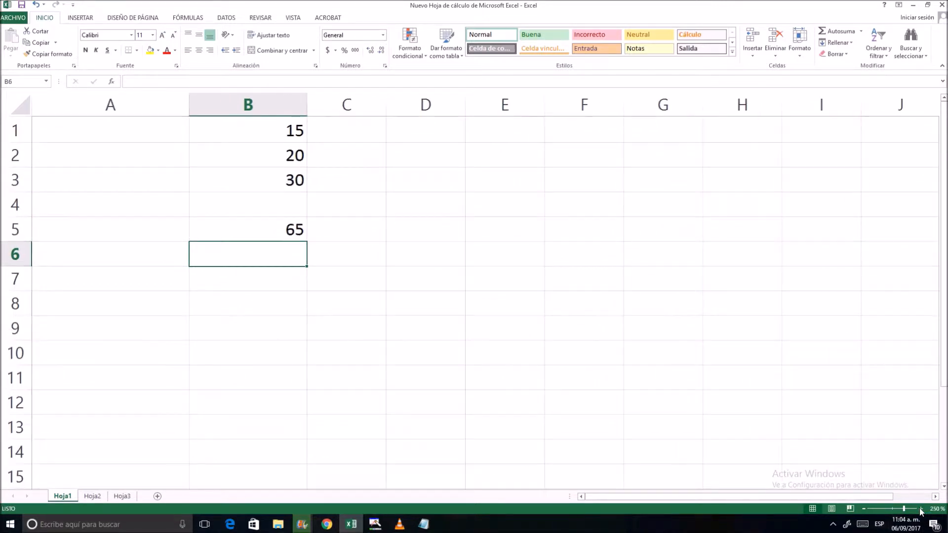
pyautogui.click(921, 509)
pyautogui.click(921, 509)
pyautogui.click(920, 508)
pyautogui.click(920, 509)
pyautogui.click(920, 509)
pyautogui.click(921, 509)
pyautogui.click(920, 509)
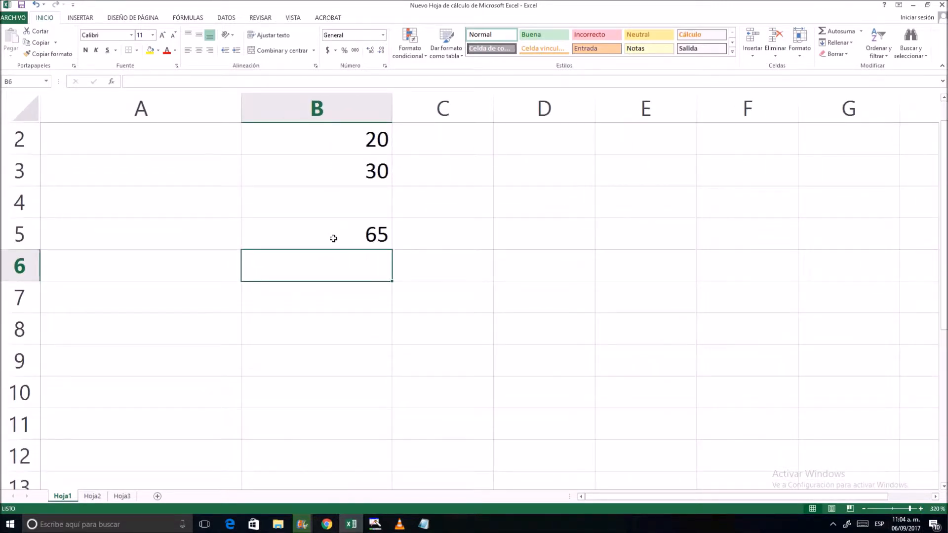
pyautogui.doubleClick(333, 239)
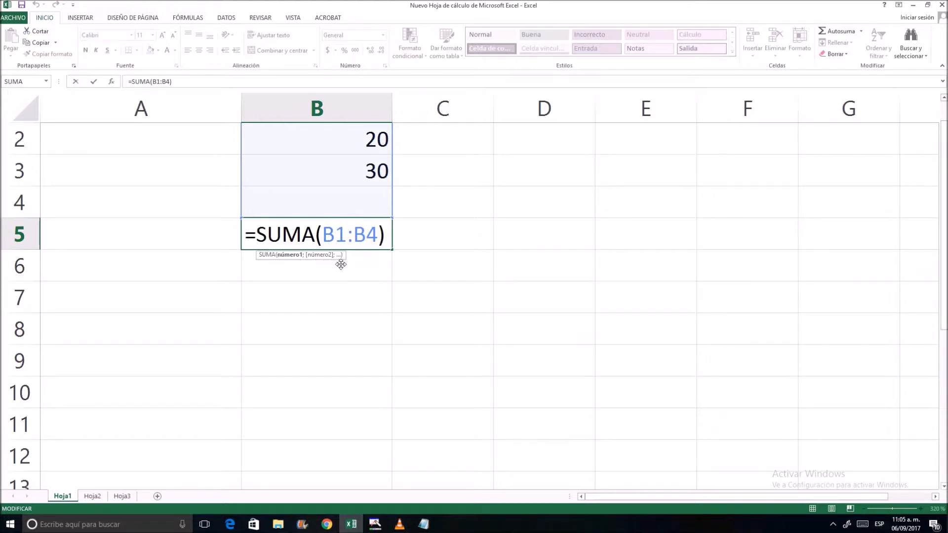
pyautogui.click(381, 243)
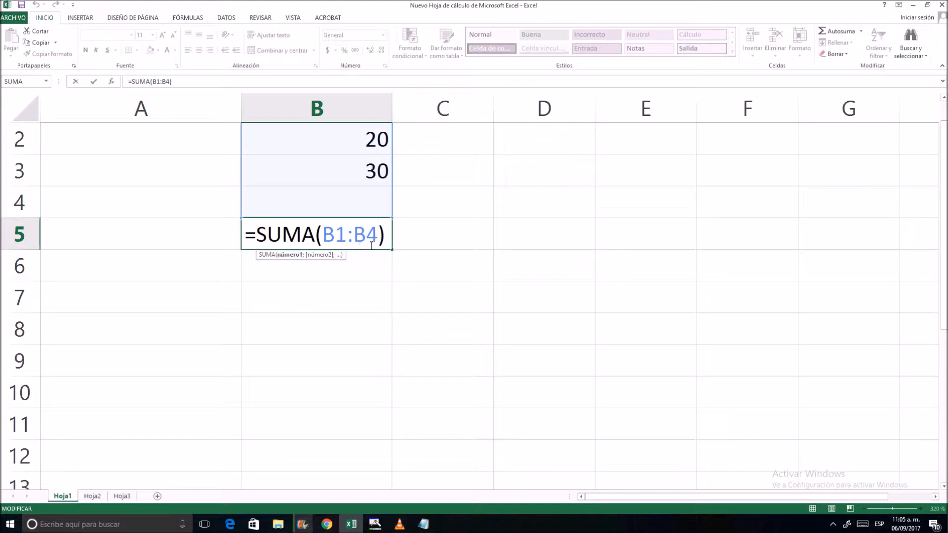
pyautogui.write(';')
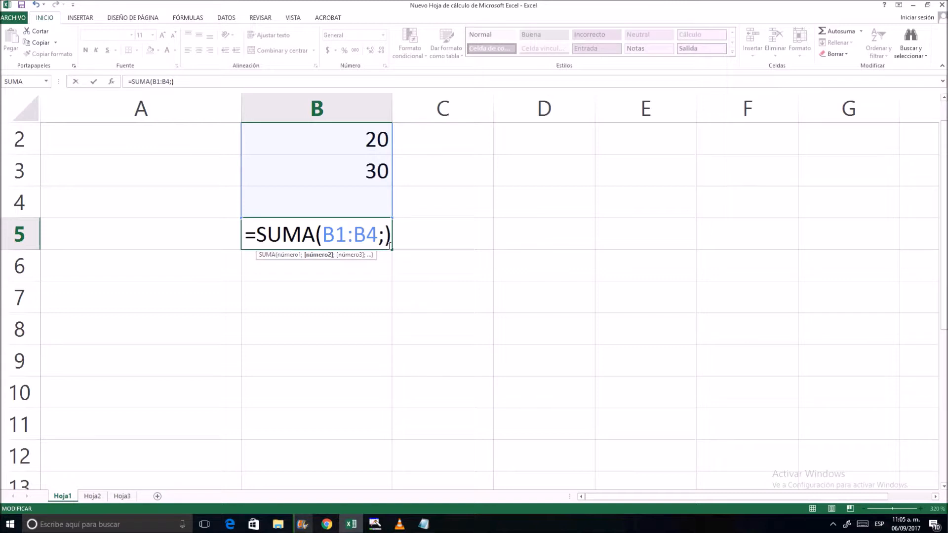
pyautogui.write('d')
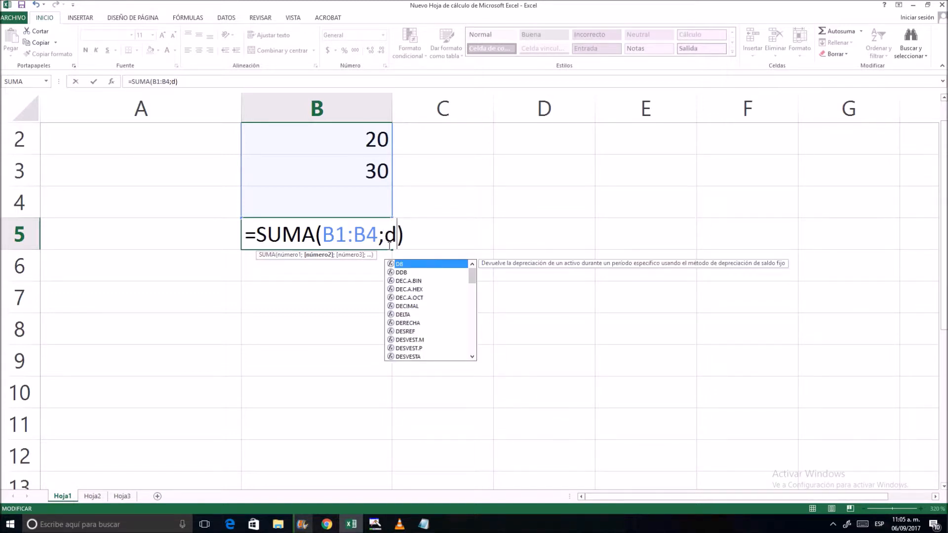
pyautogui.write('5')
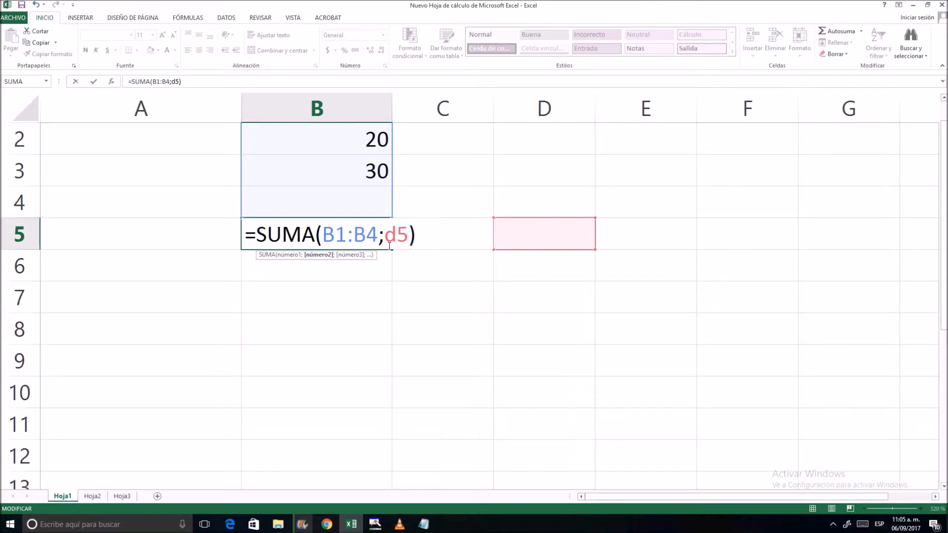
pyautogui.write(':d6')
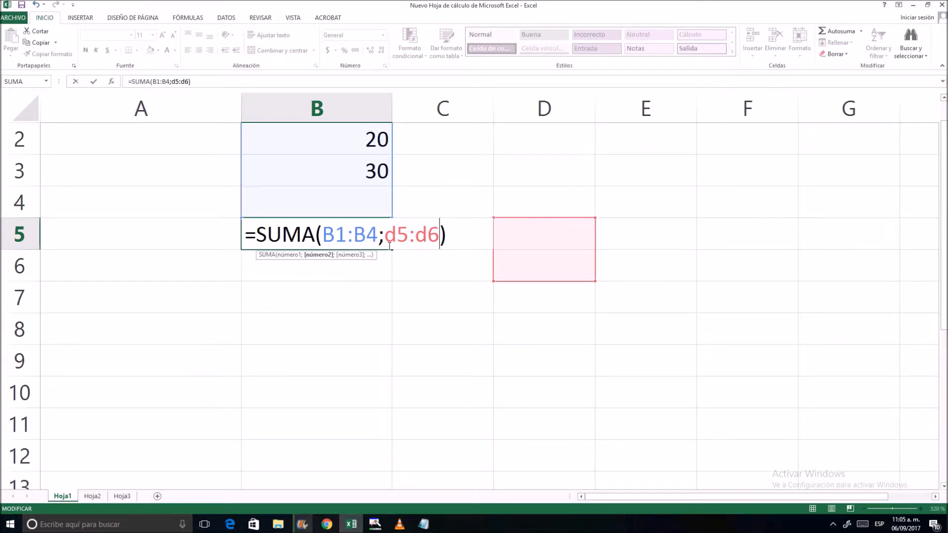
pyautogui.write(';')
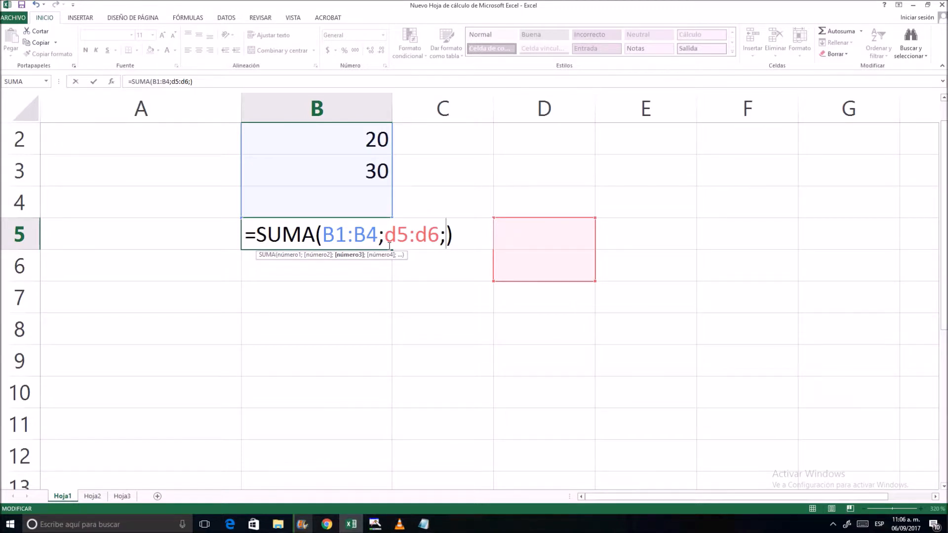
pyautogui.write('f5')
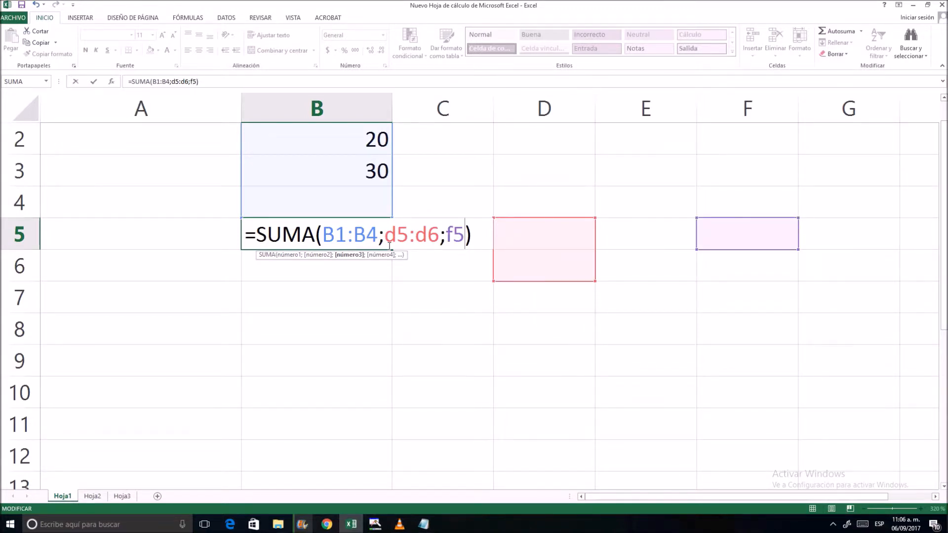
# Add the nested function PROMEDIO over B1:B3 as the fourth argument of the SUMA formula in B5
pyautogui.write(';')
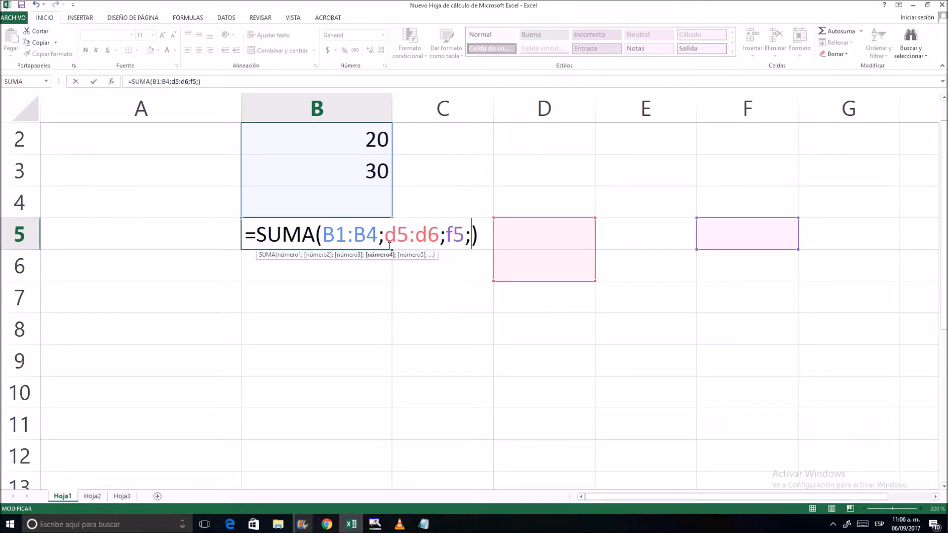
pyautogui.write('pro')
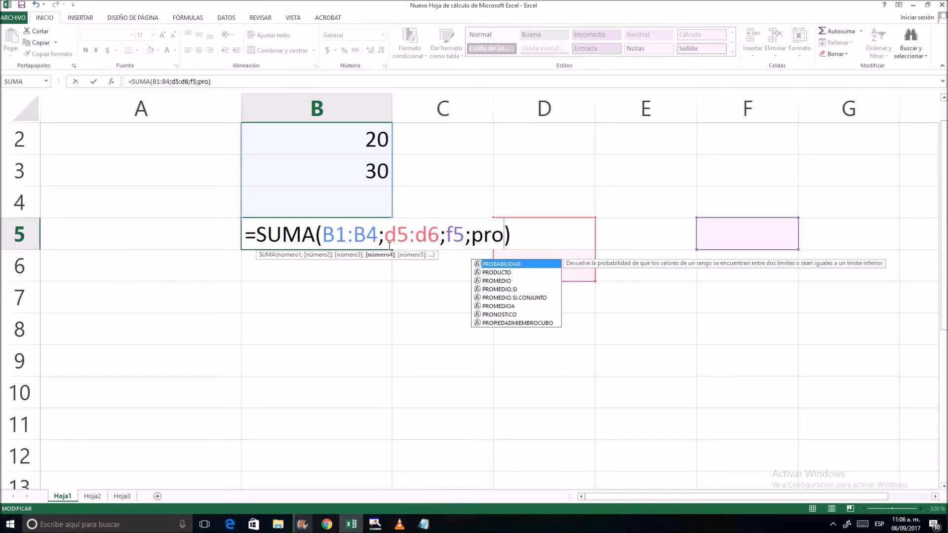
pyautogui.write('medio')
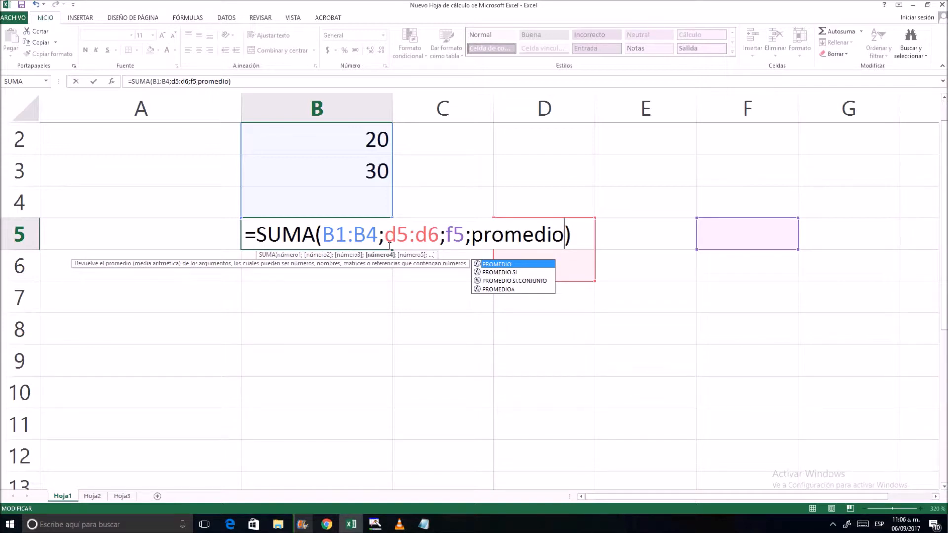
pyautogui.write('(')
pyautogui.press('Left')
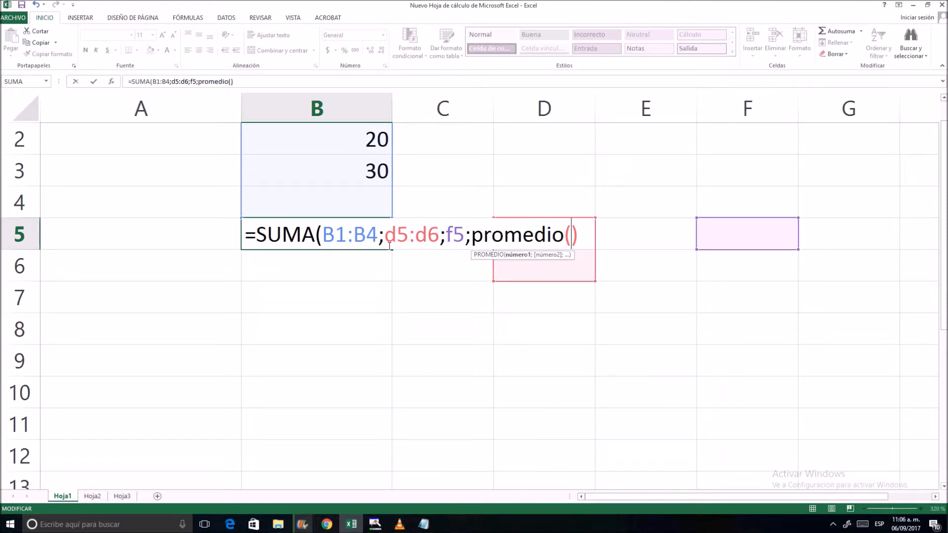
pyautogui.write('b1')
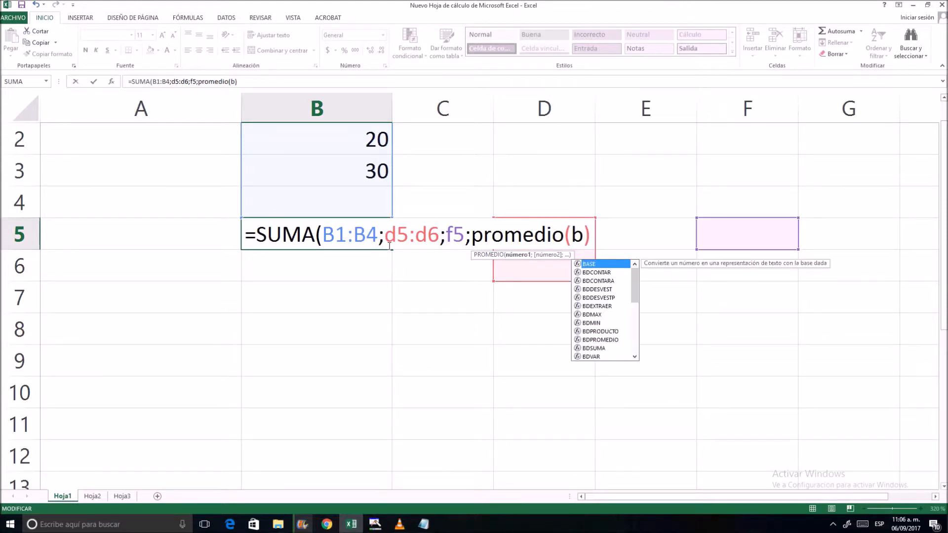
pyautogui.write(':')
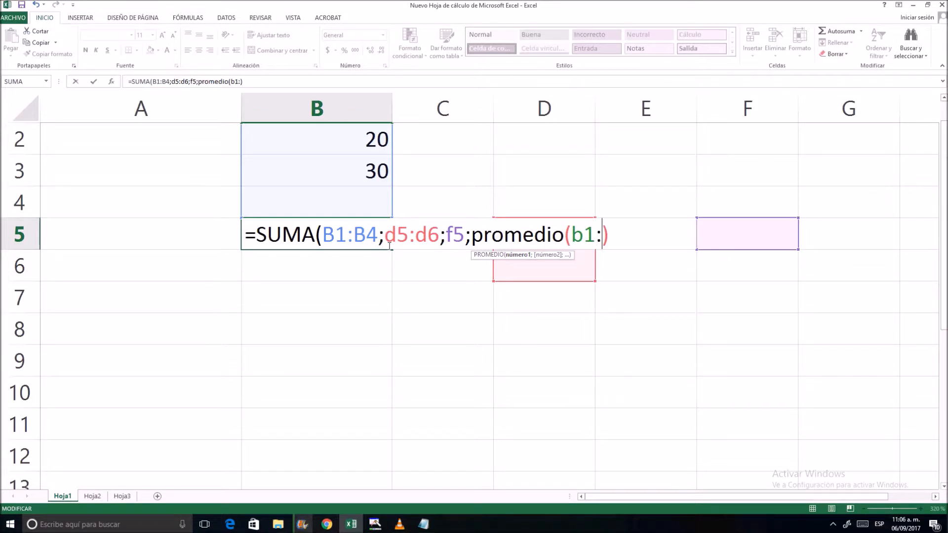
pyautogui.write('b')
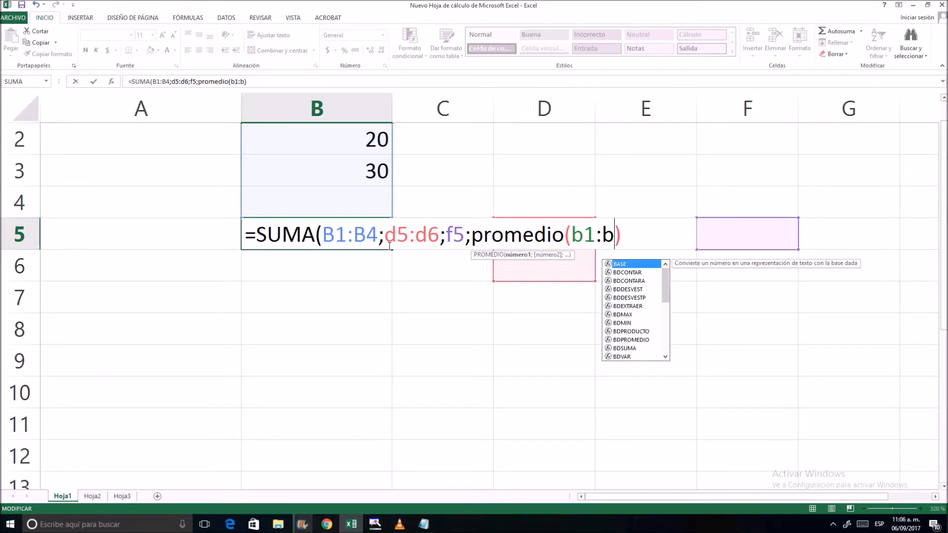
pyautogui.write('3')
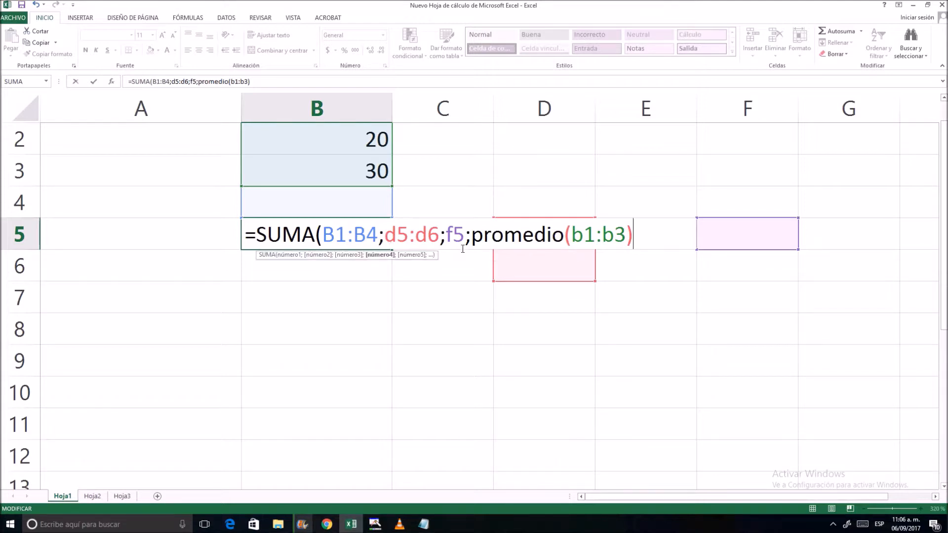
# Add the constant 25 as the last argument of the SUMA formula in B5 and complete the formula
pyautogui.write(');25')
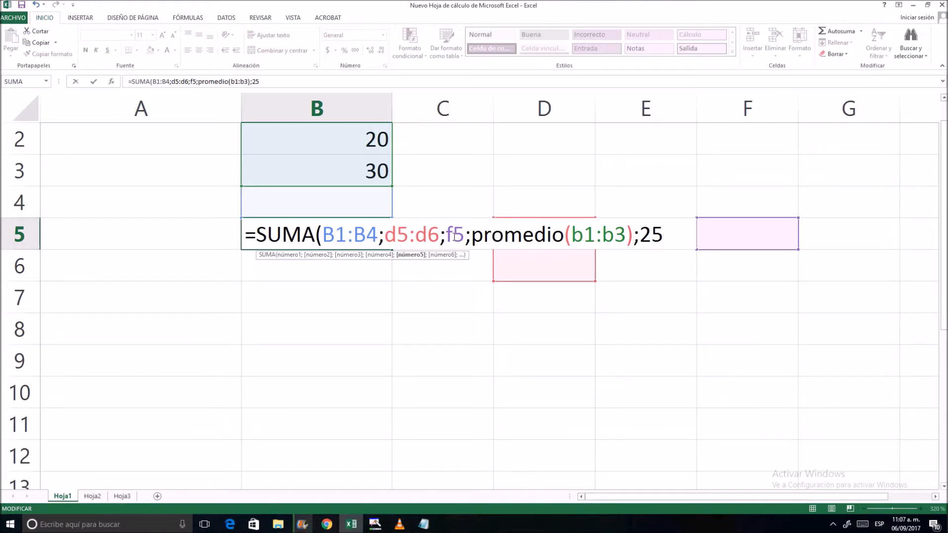
pyautogui.click(465, 237)
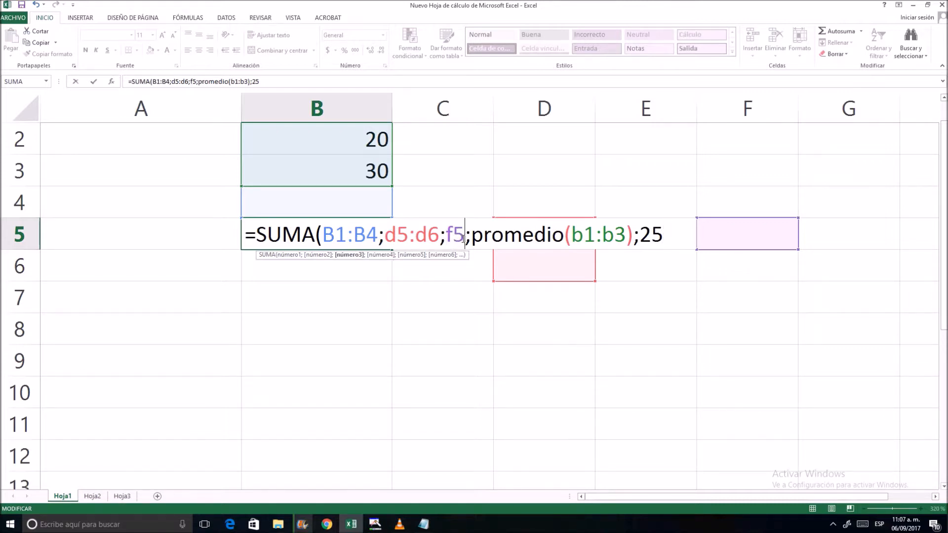
pyautogui.click(500, 240)
pyautogui.click(634, 237)
pyautogui.click(292, 88)
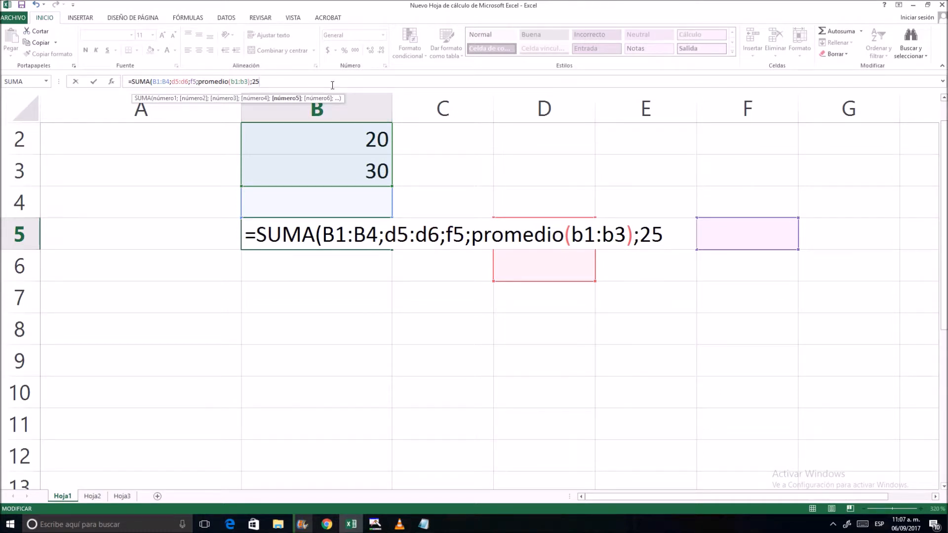
pyautogui.write(')')
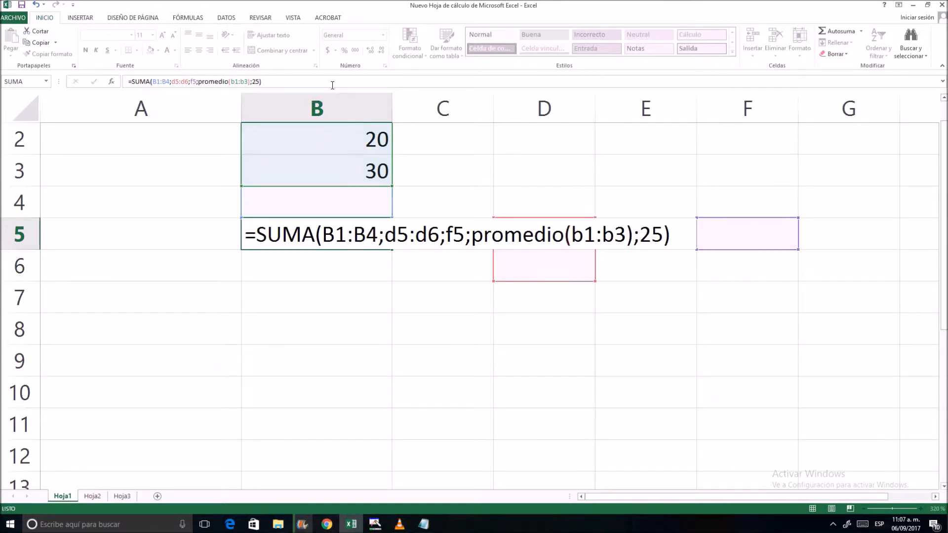
pyautogui.press('Return')
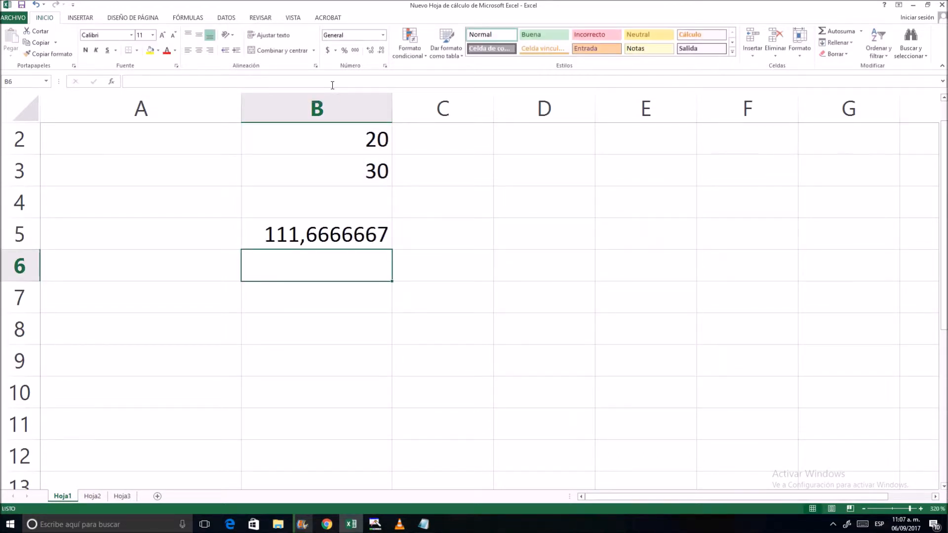
pyautogui.click(351, 239)
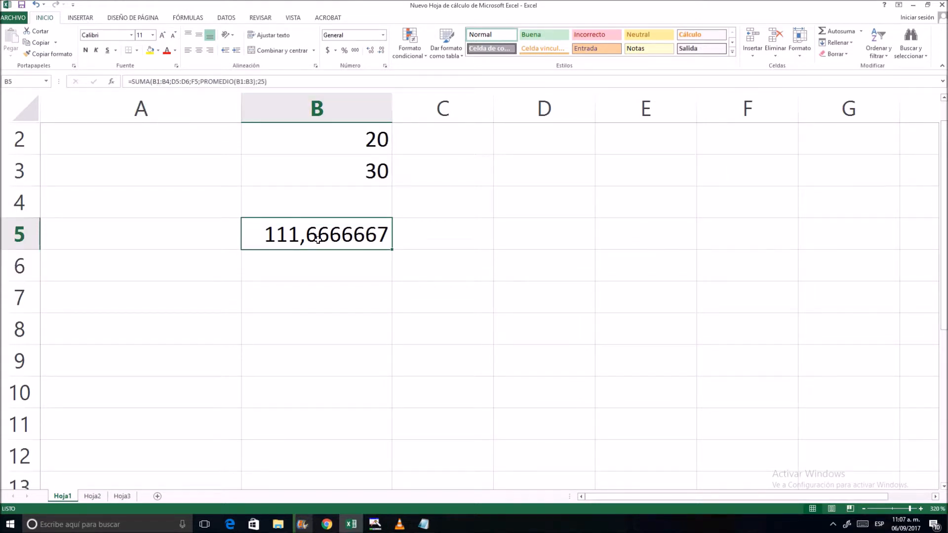
pyautogui.click(372, 265)
pyautogui.click(372, 247)
pyautogui.click(370, 271)
pyautogui.click(371, 243)
# Insert the Autosuma function Suma in cell B7 and set its range to B1:B3
pyautogui.click(351, 296)
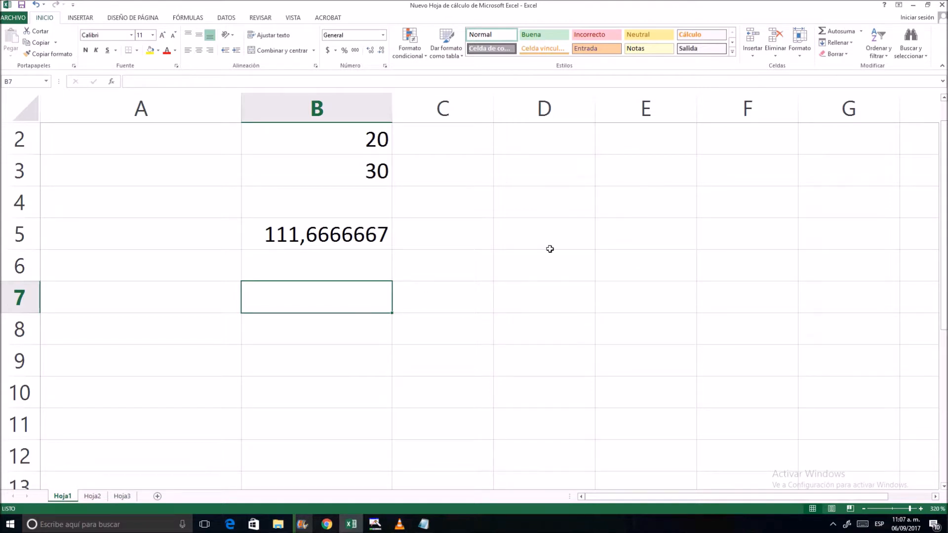
pyautogui.click(861, 33)
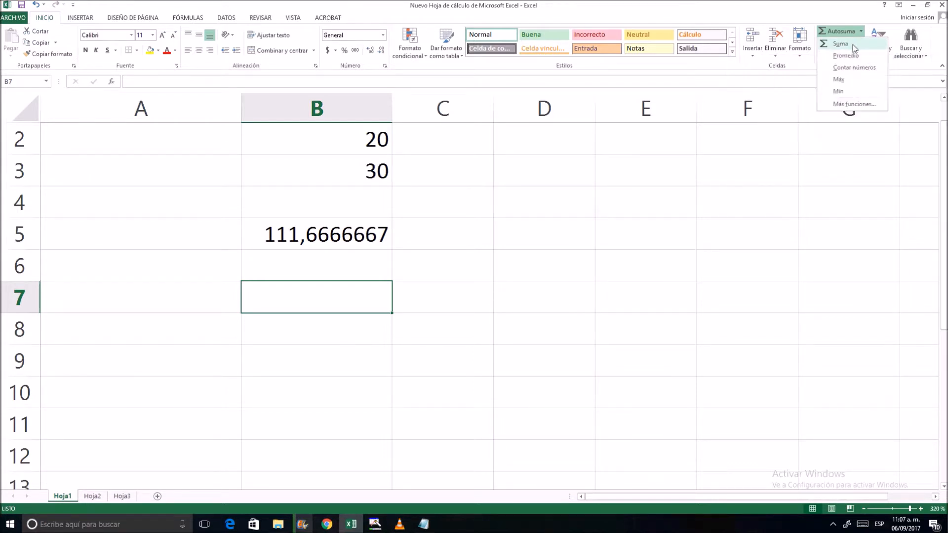
pyautogui.click(852, 45)
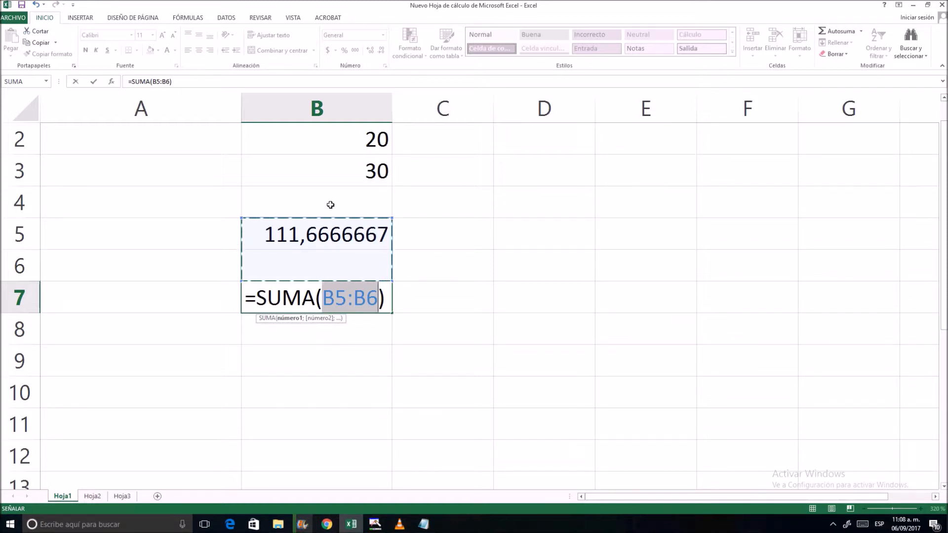
pyautogui.scroll(1, 330, 205)
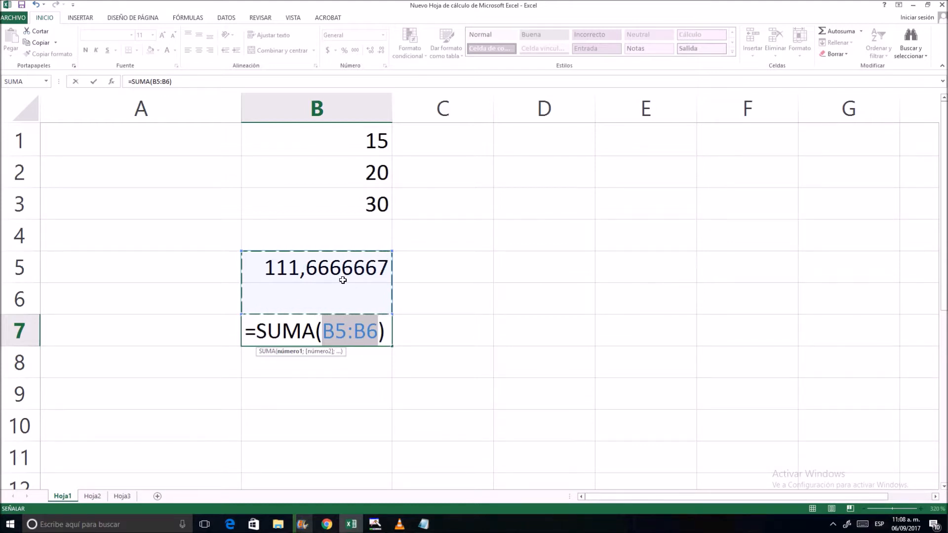
pyautogui.moveTo(351, 150); pyautogui.dragTo(353, 206)
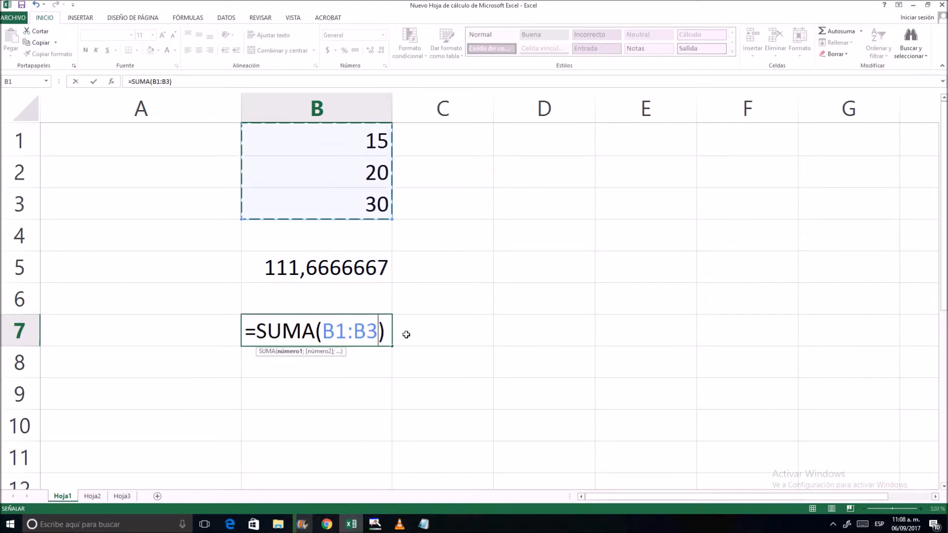
pyautogui.press('Return')
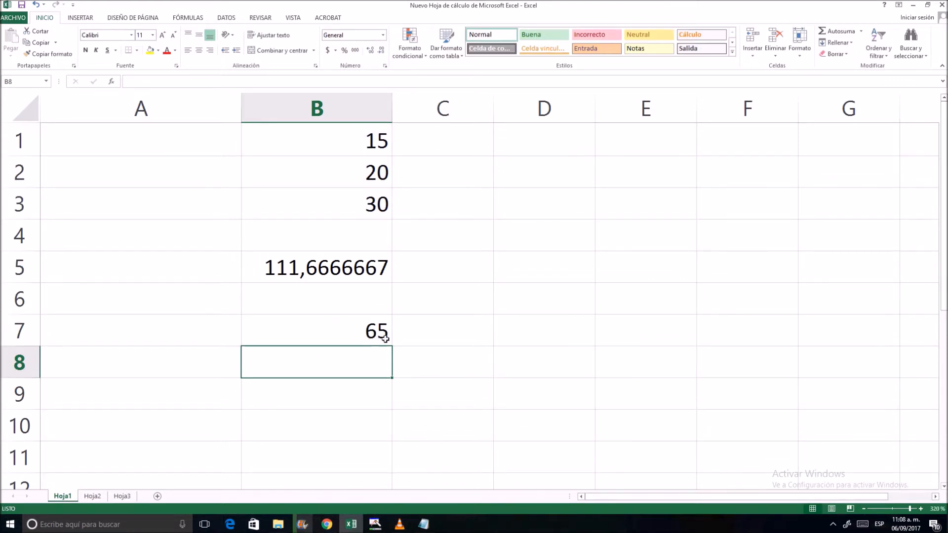
# Review the formula in B7 and the arguments of the SUMA formula in B5 without changing them
pyautogui.click(370, 336)
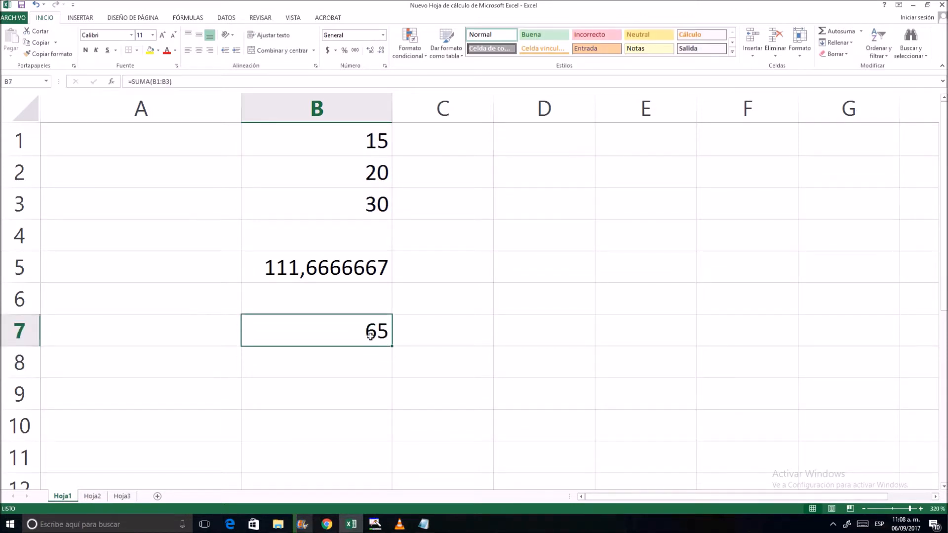
pyautogui.click(364, 275)
pyautogui.doubleClick(366, 278)
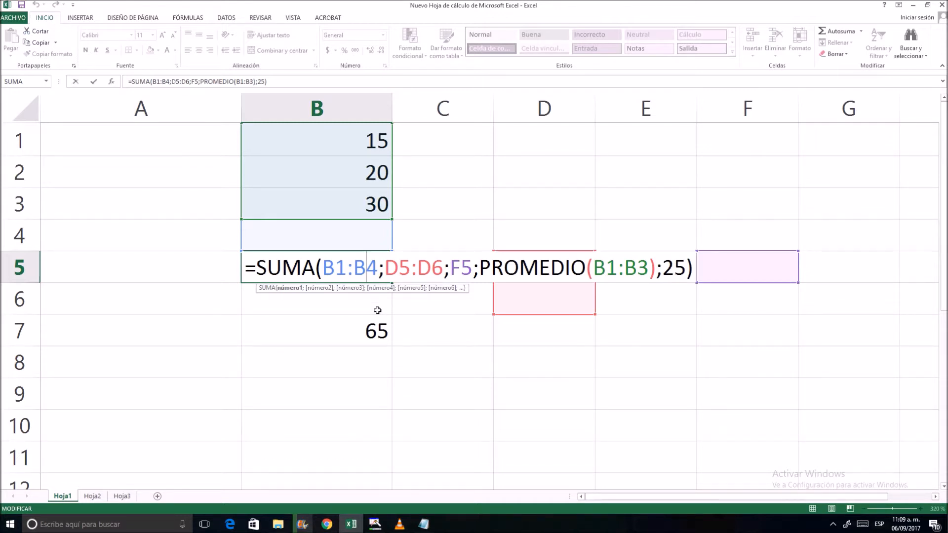
pyautogui.press('Return')
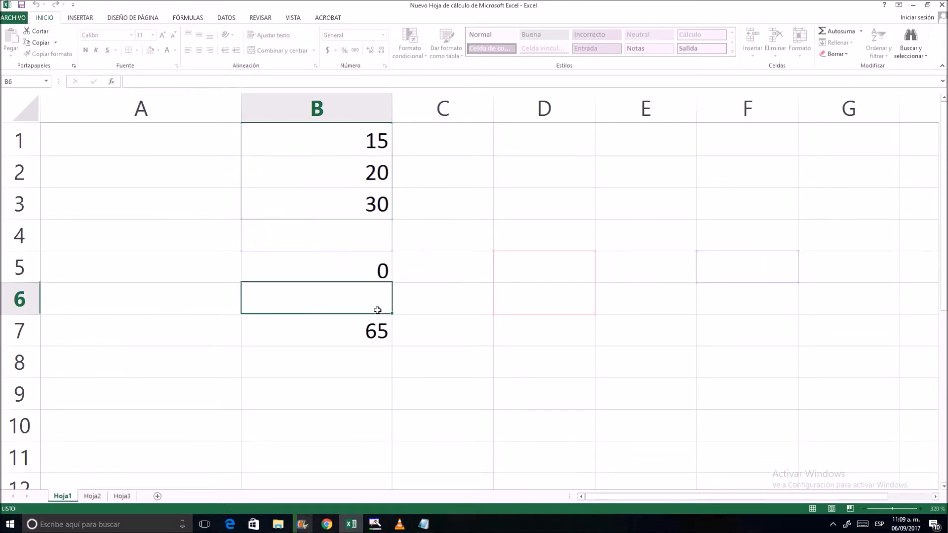
pyautogui.click(482, 277)
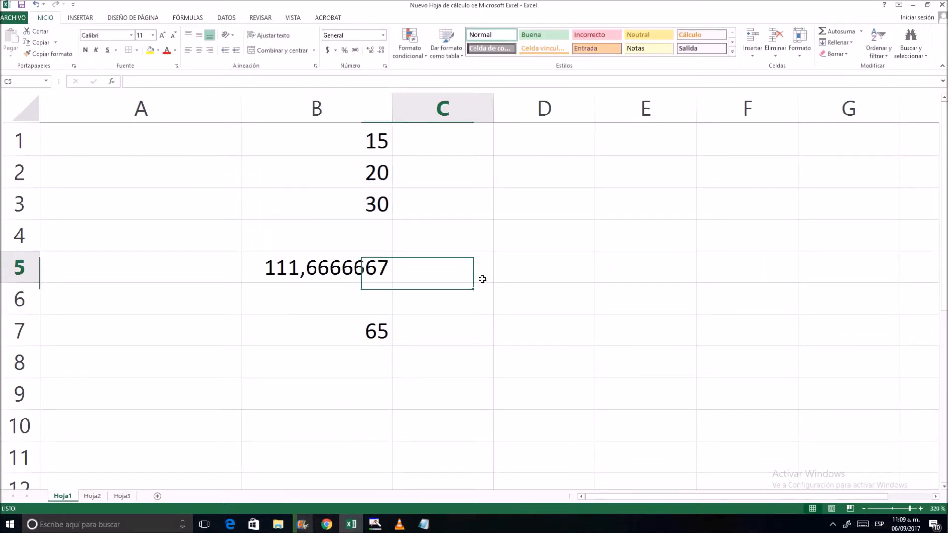
pyautogui.click(213, 271)
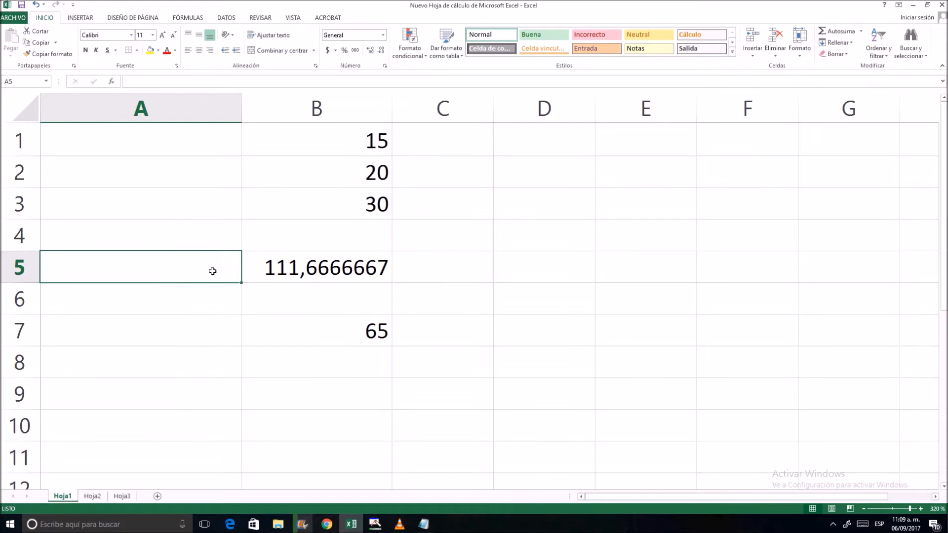
# Enter the label suma in cell A5, beside the SUMA formula
pyautogui.write('su')
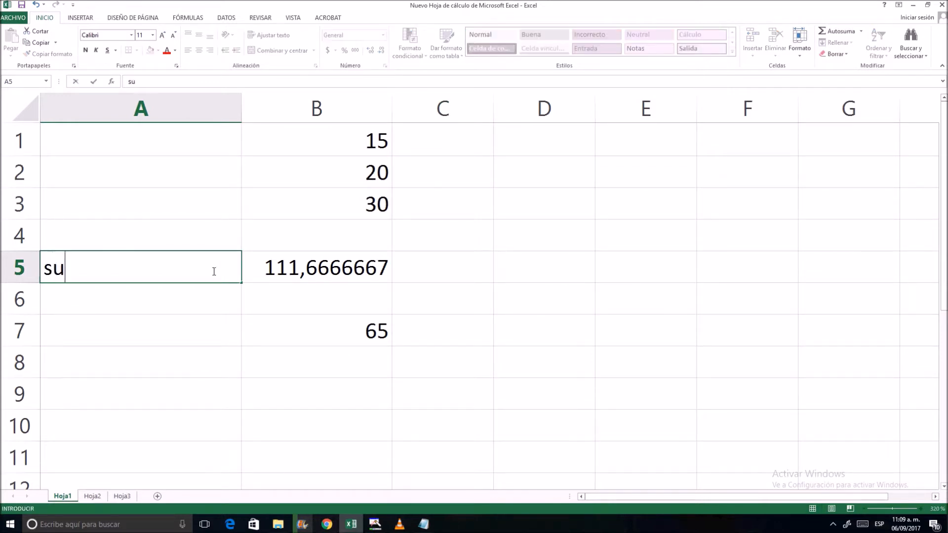
pyautogui.write('ma')
pyautogui.press('Return')
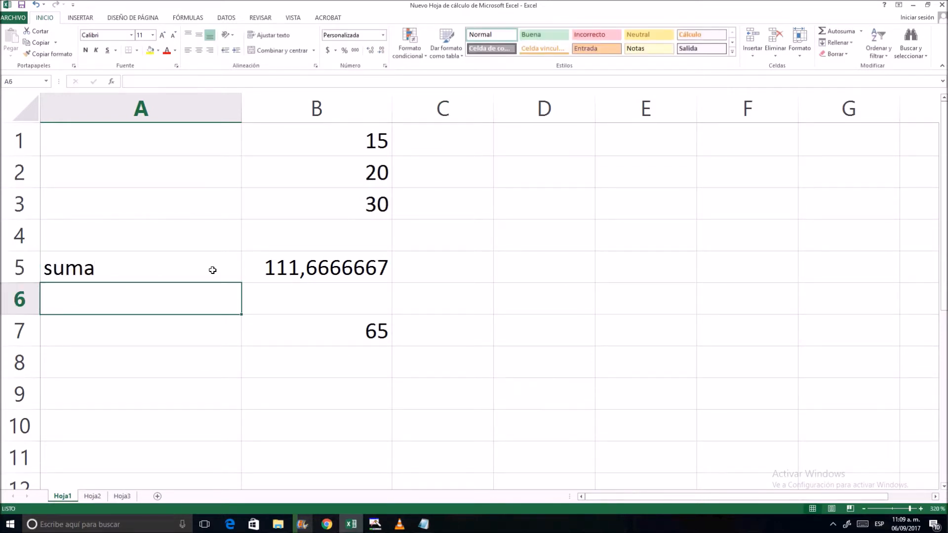
# Enter the label promedio in cell A8
pyautogui.click(179, 336)
pyautogui.click(197, 356)
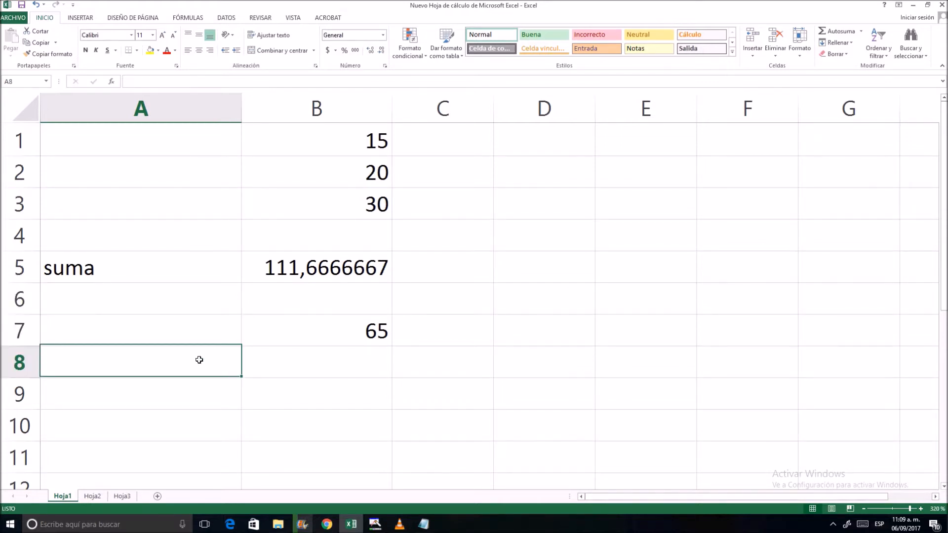
pyautogui.write('pro,')
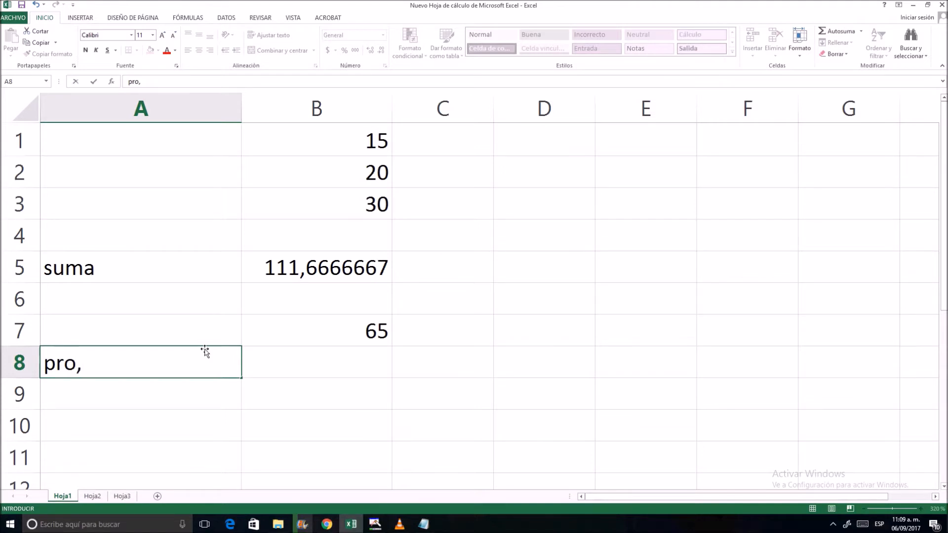
pyautogui.press('BackSpace')
pyautogui.write('medio')
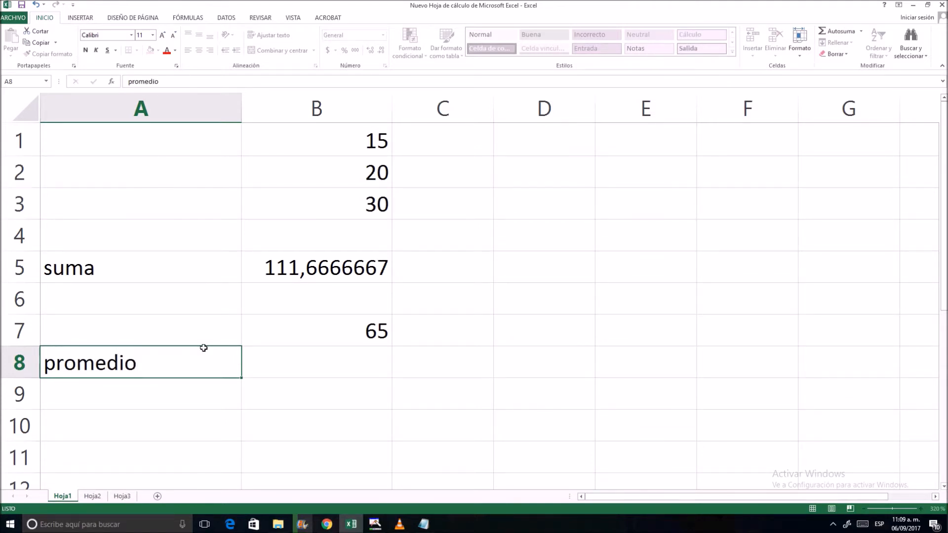
pyautogui.press('Tab')
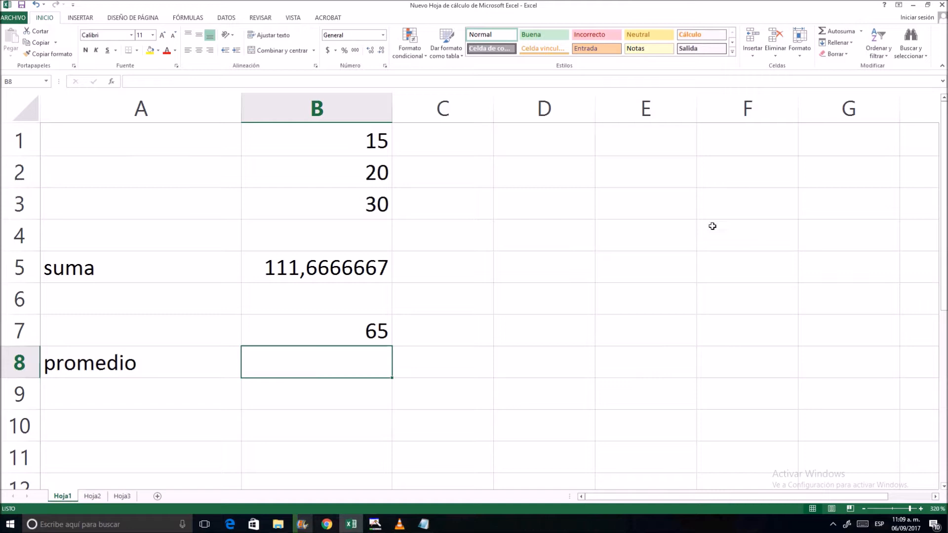
# Insert the Autosuma function Promedio in cell B8 and set its range to B1:B3
pyautogui.click(861, 31)
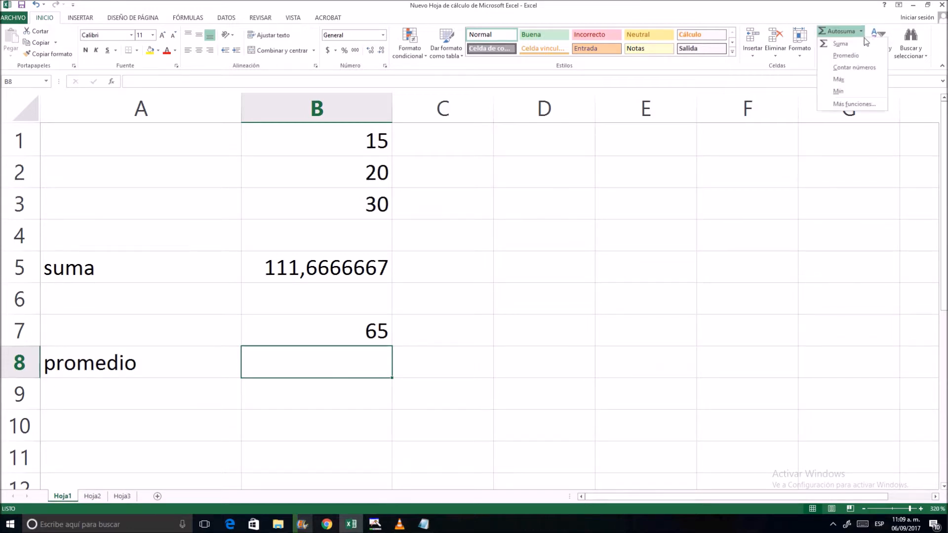
pyautogui.click(847, 56)
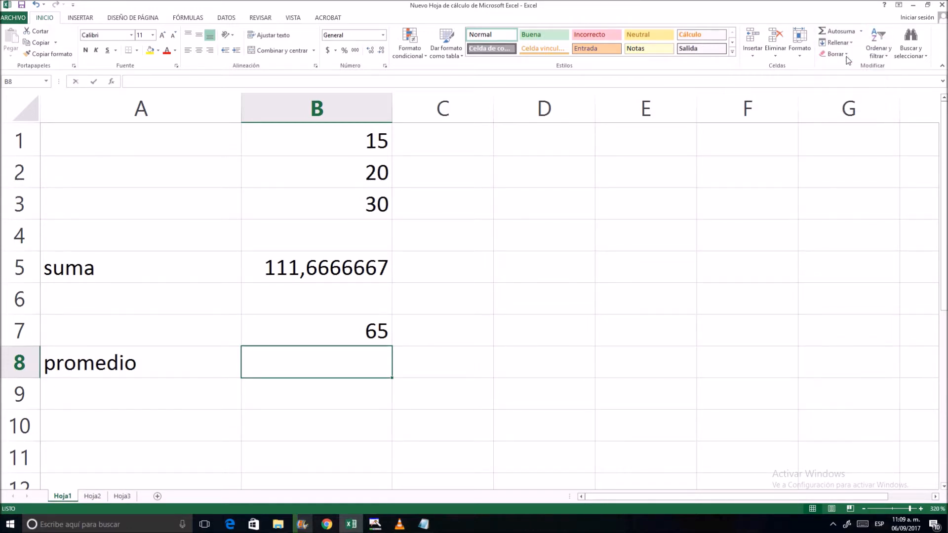
pyautogui.moveTo(381, 144); pyautogui.dragTo(328, 193)
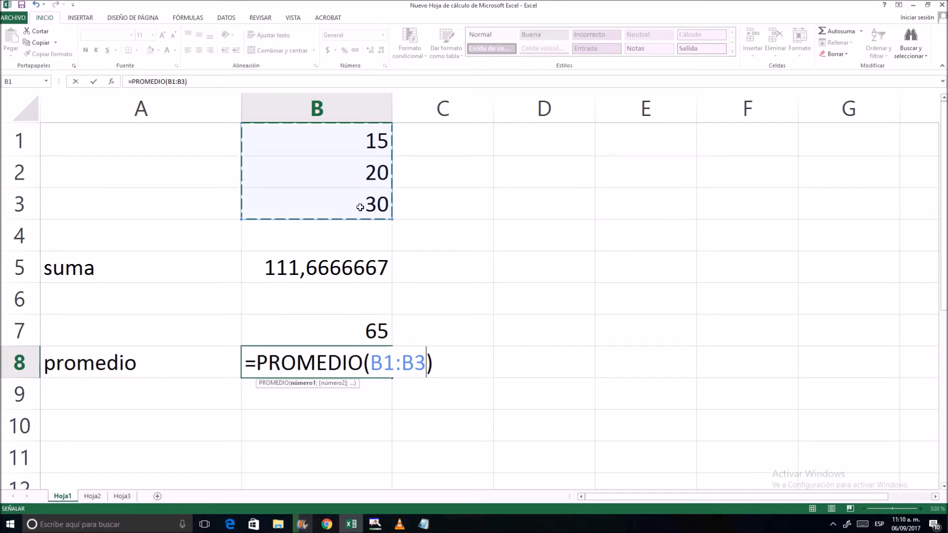
pyautogui.press('Return')
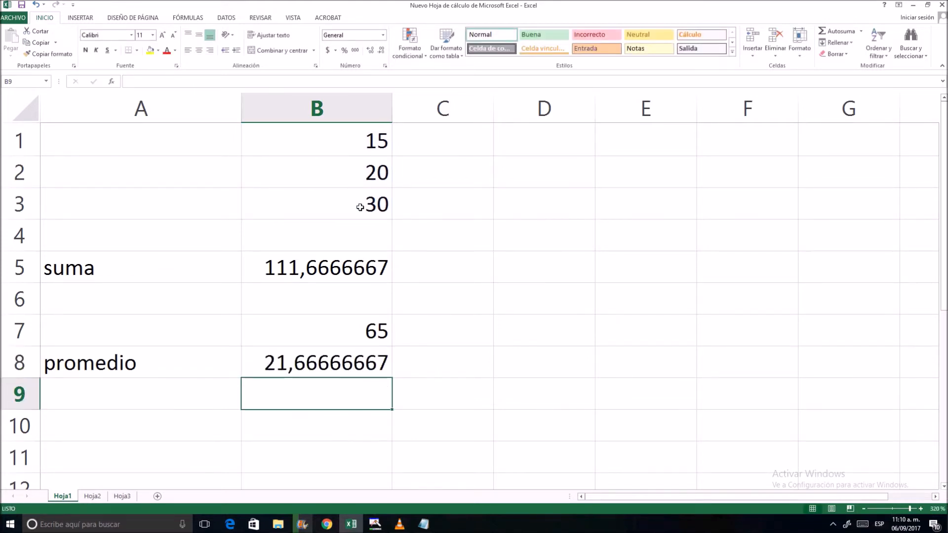
# Enter the label máximo in cell A9, with the accent on the first vowel
pyautogui.click(183, 393)
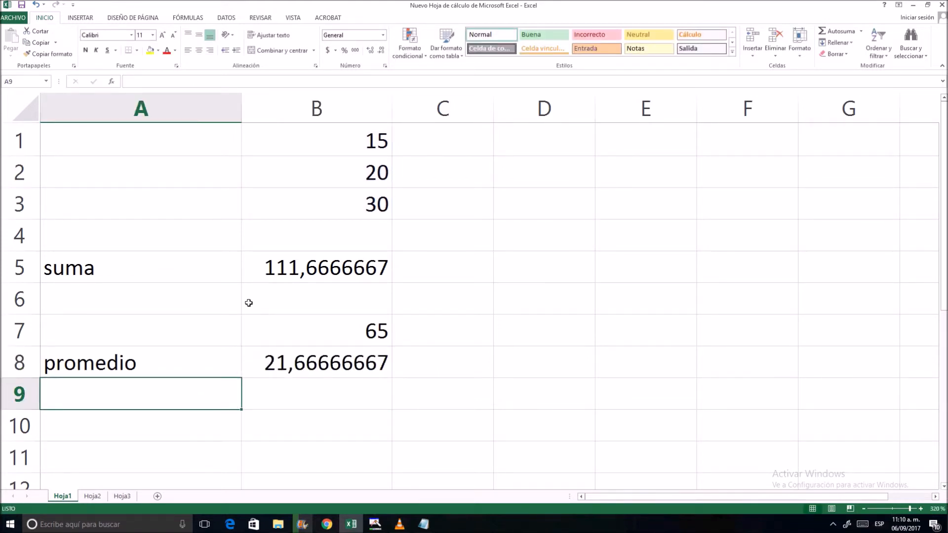
pyautogui.write('ma')
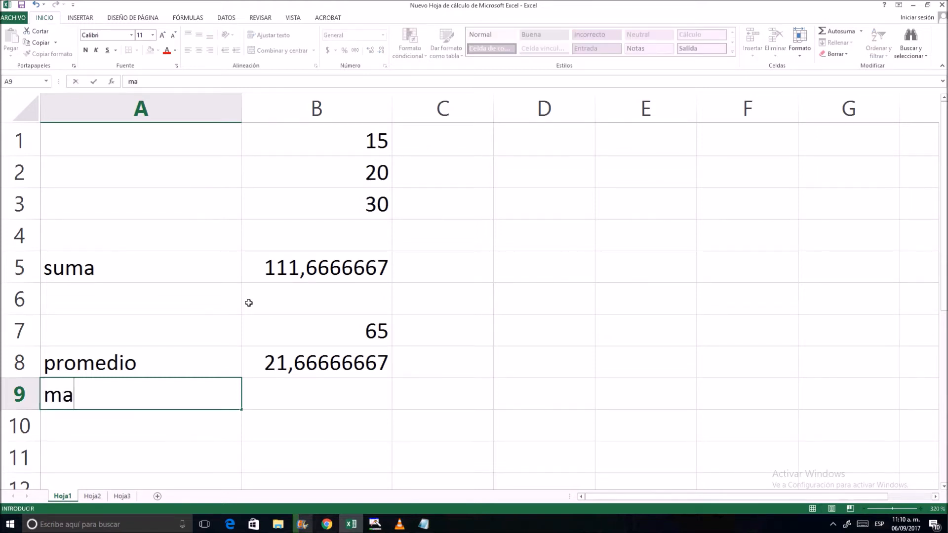
pyautogui.write('ximo')
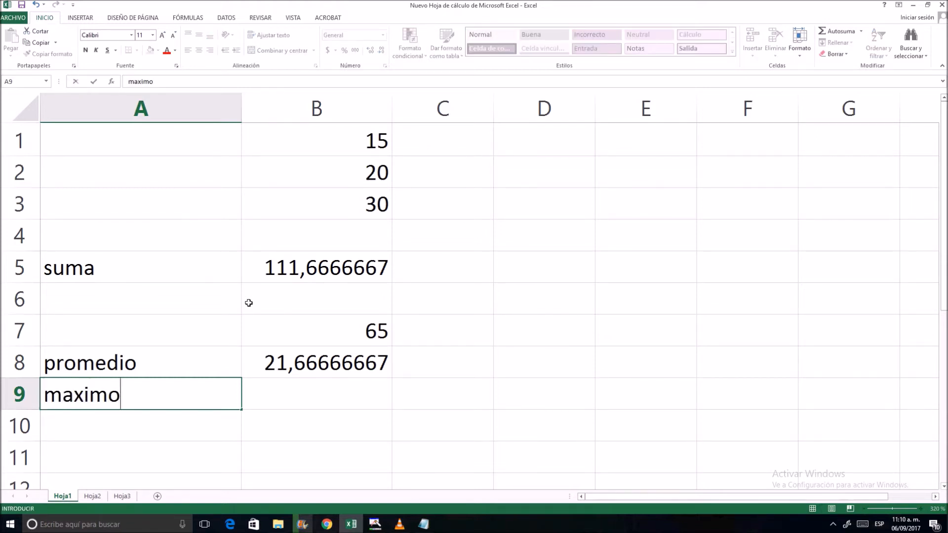
pyautogui.press('Tab')
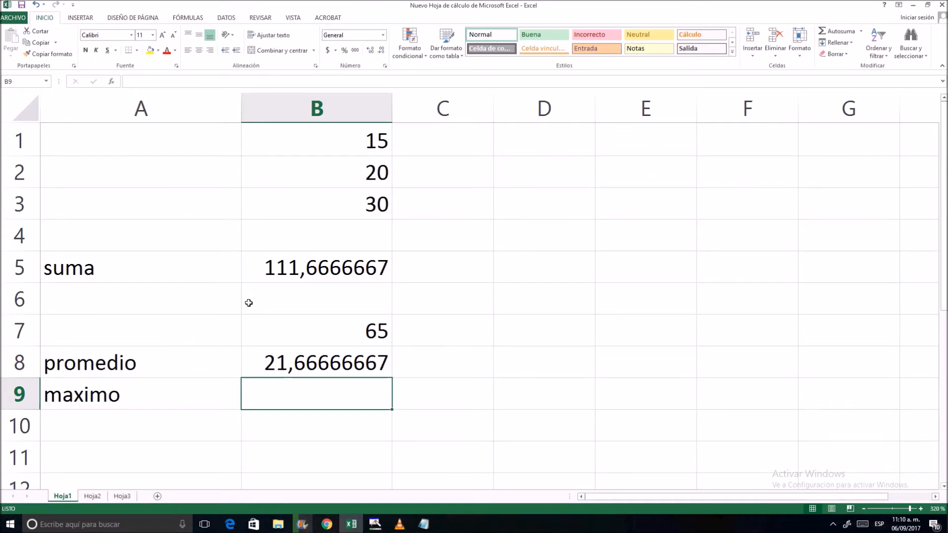
pyautogui.press('Left')
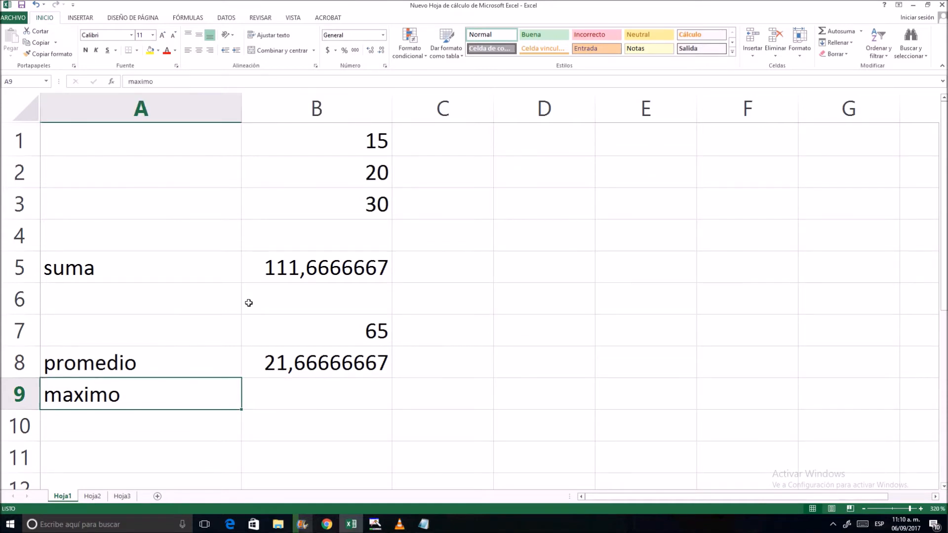
pyautogui.click(143, 87)
pyautogui.press('BackSpace')
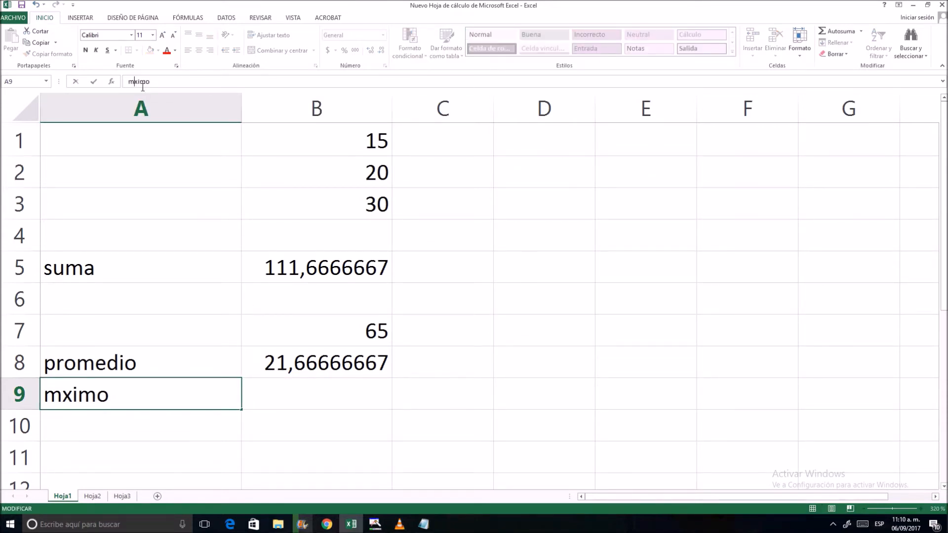
pyautogui.write('{a')
pyautogui.press('BackSpace')
pyautogui.press('BackSpace')
pyautogui.write('á')
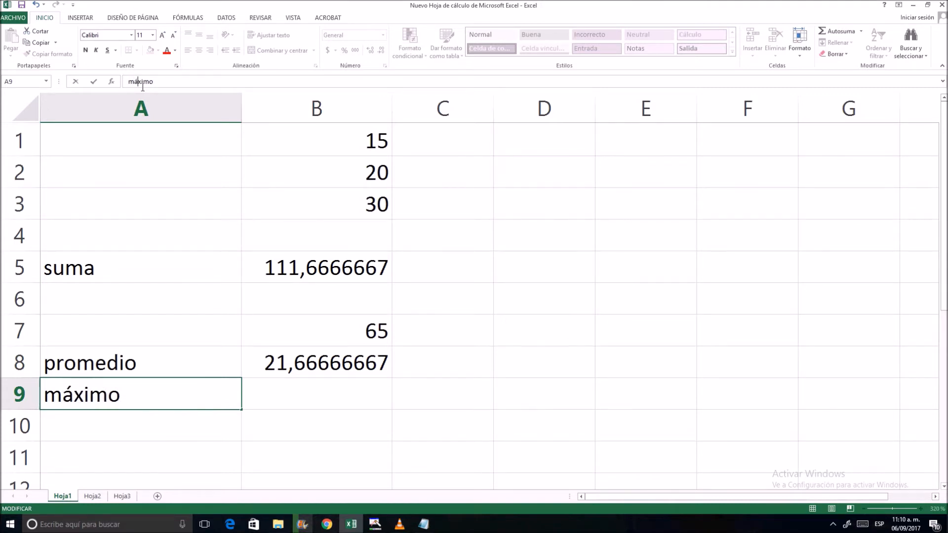
pyautogui.press('Return')
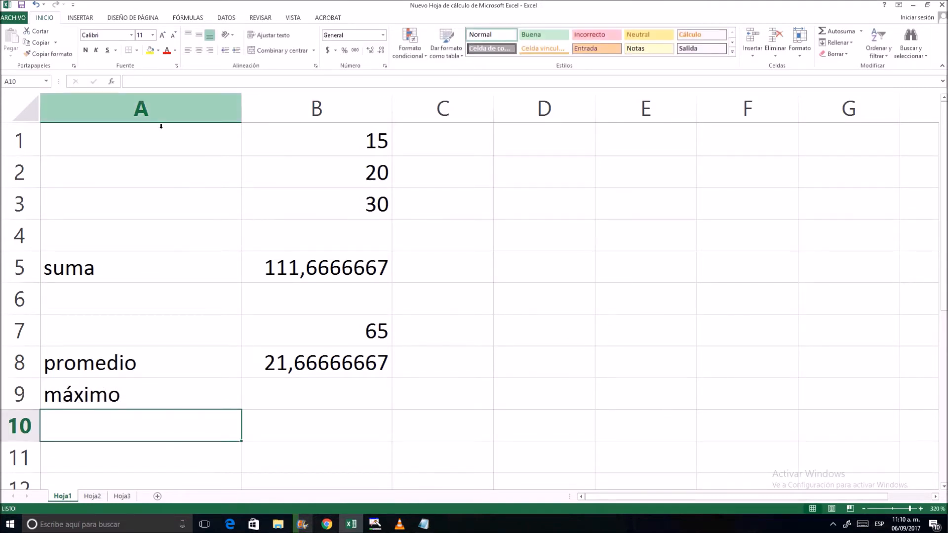
# Enter the label mínimo in cell A10, with the accent on the first vowel
pyautogui.write('mínimo')
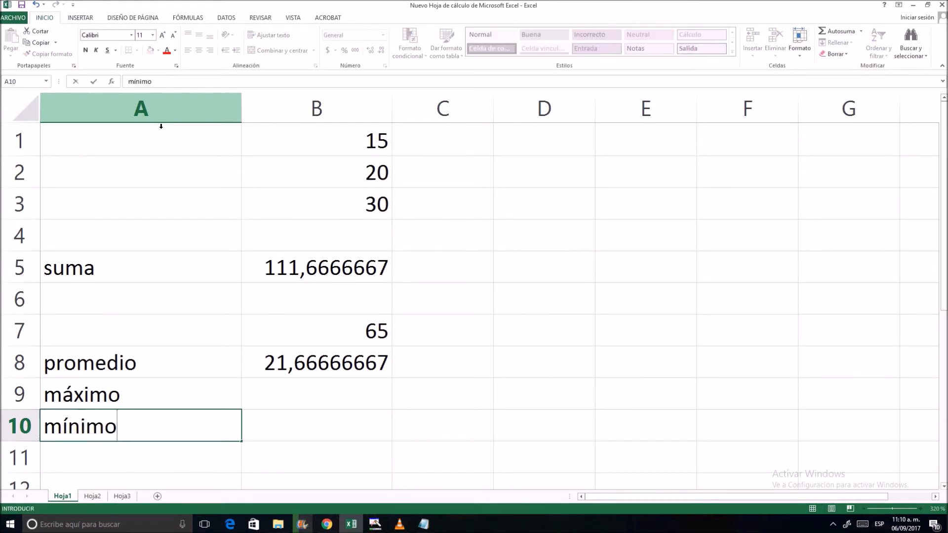
pyautogui.press('Return')
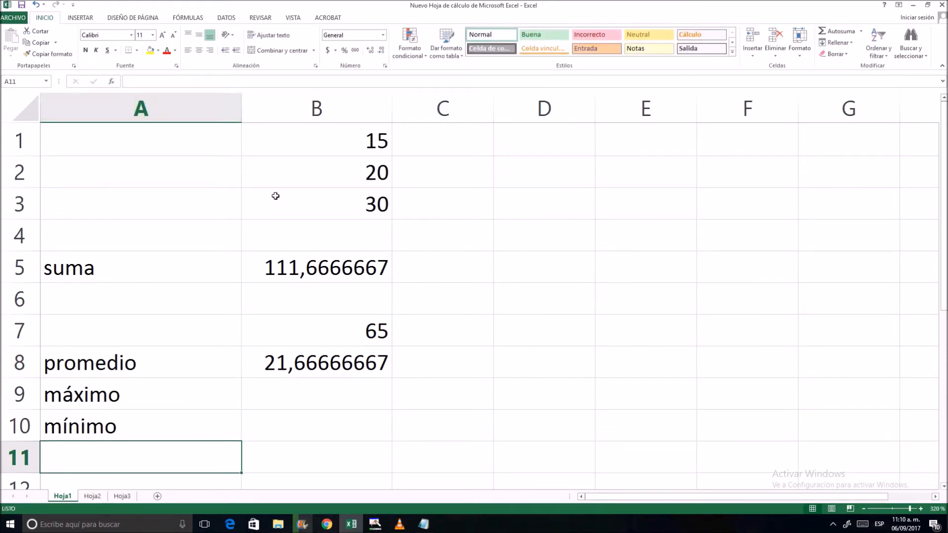
pyautogui.click(217, 425)
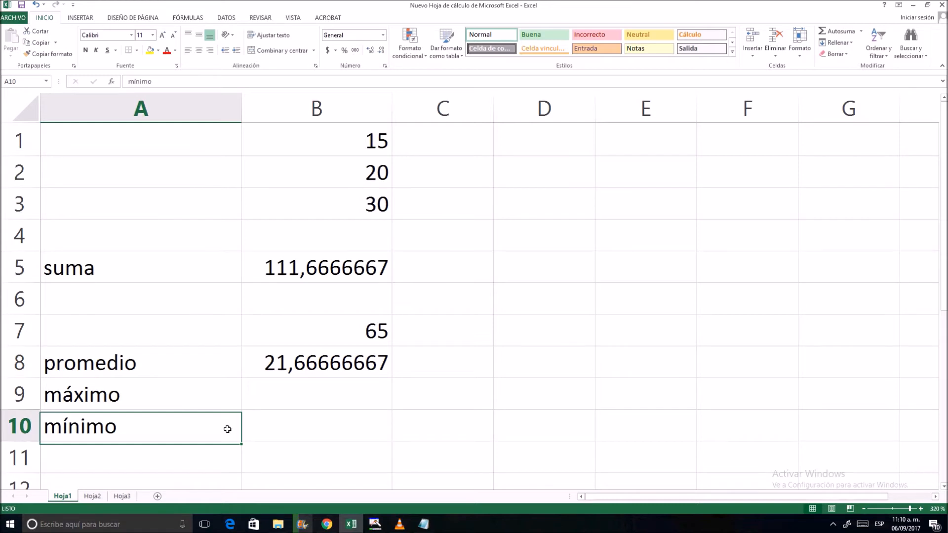
# Insert the Autosuma function Máx in cell B9 and set its range to B1:B3
pyautogui.click(309, 400)
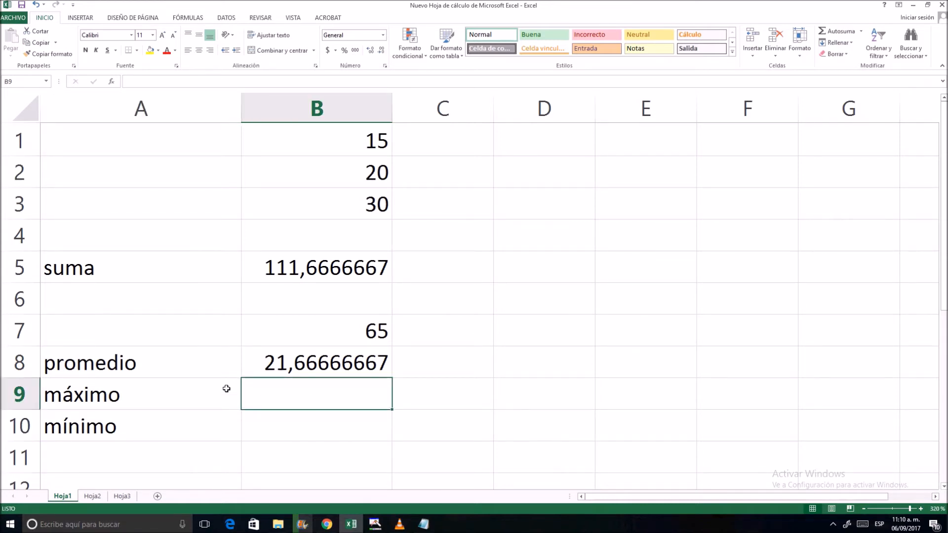
pyautogui.click(229, 408)
pyautogui.click(283, 407)
pyautogui.click(861, 31)
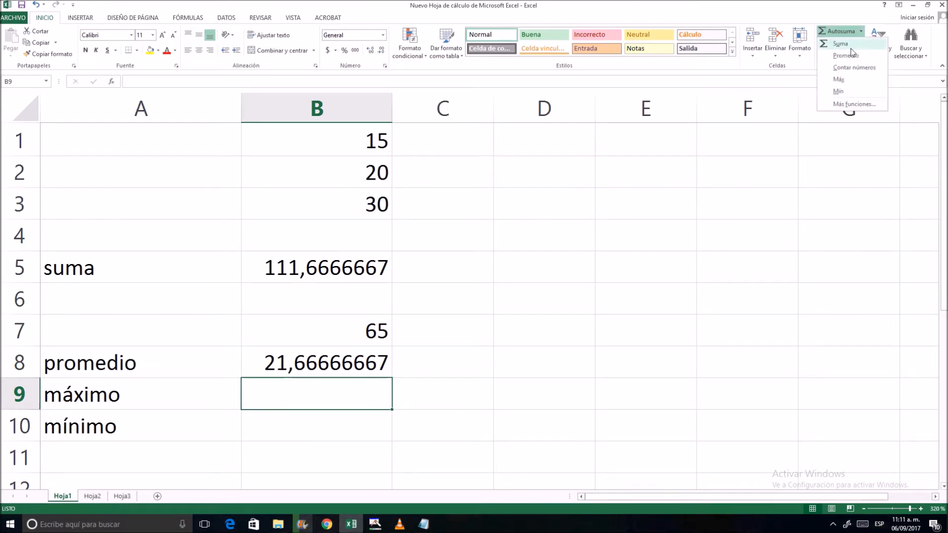
pyautogui.click(840, 79)
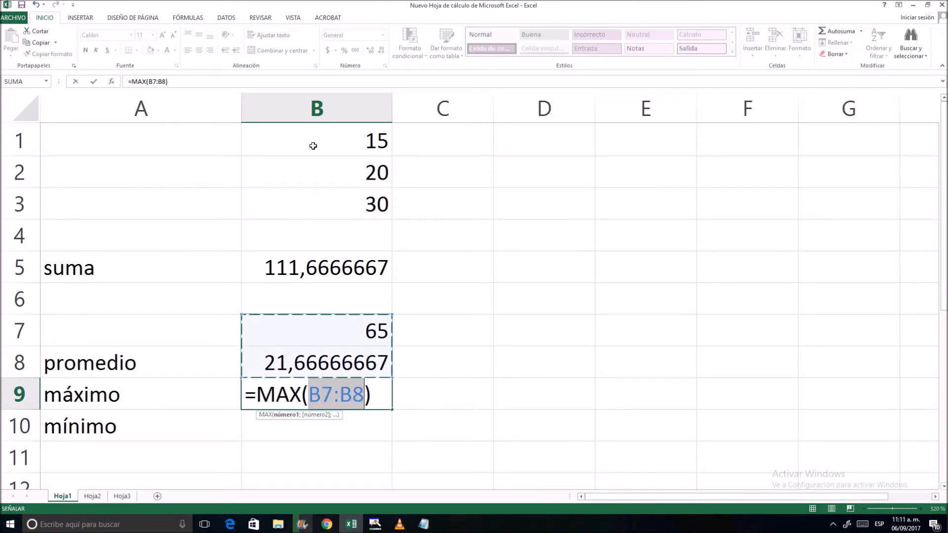
pyautogui.moveTo(340, 142); pyautogui.dragTo(336, 211)
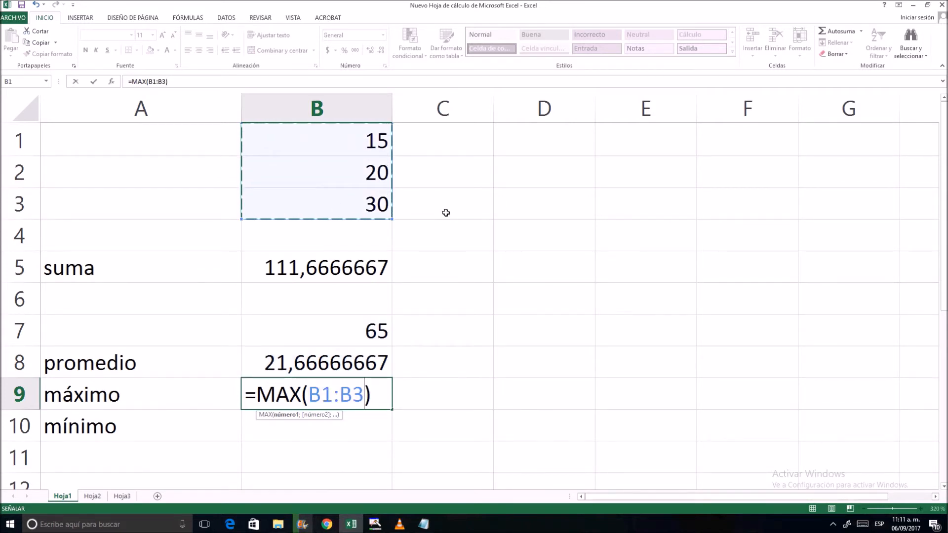
pyautogui.press('Return')
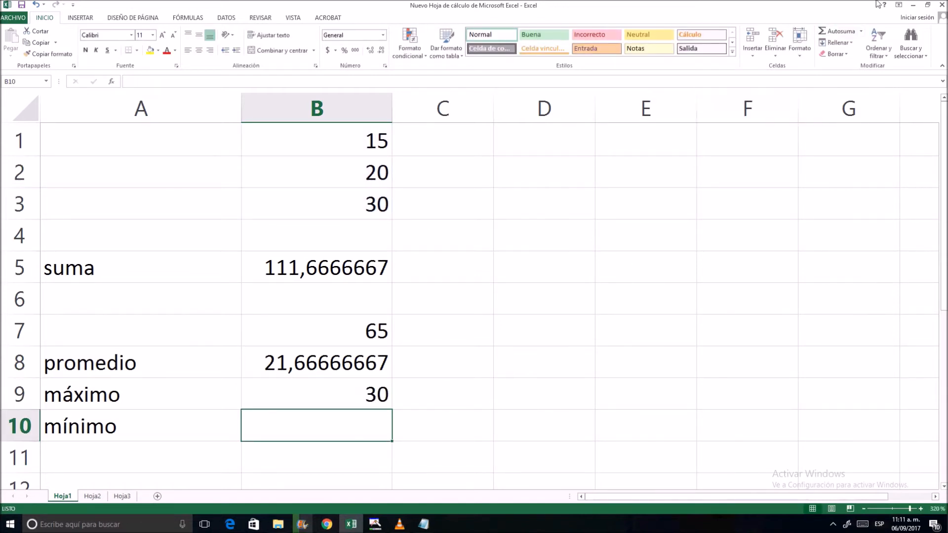
# Insert the Autosuma function Mín in cell B10 and set its range to B1:B3
pyautogui.click(861, 31)
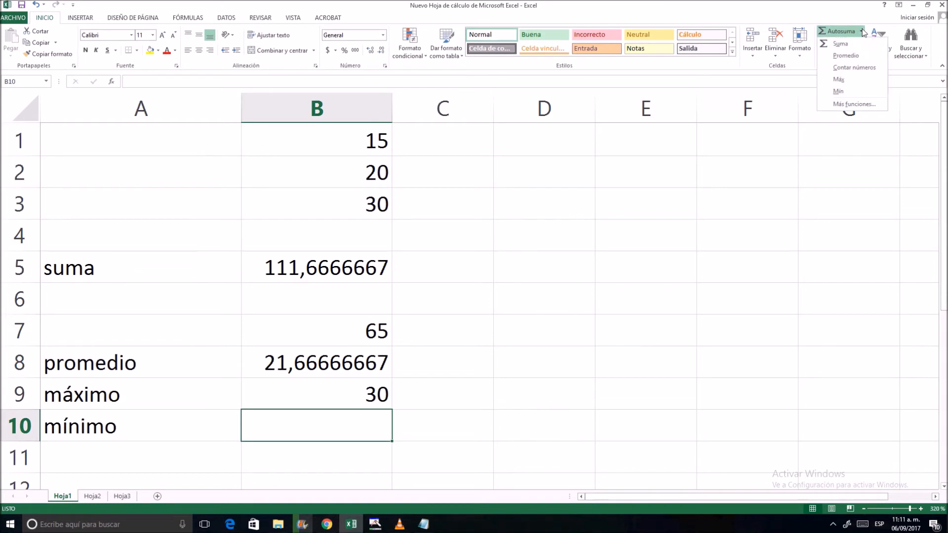
pyautogui.click(854, 95)
pyautogui.click(361, 147)
pyautogui.moveTo(361, 147); pyautogui.dragTo(382, 217)
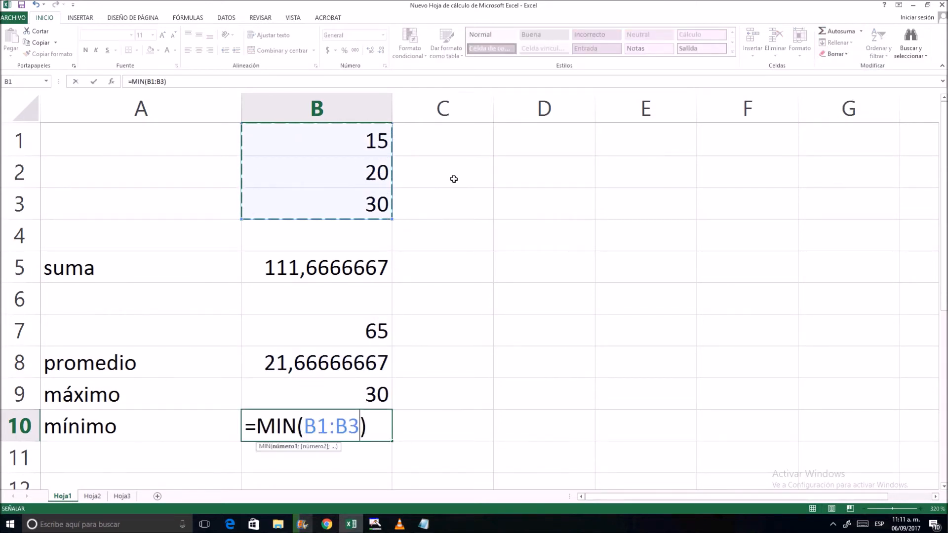
pyautogui.press('Return')
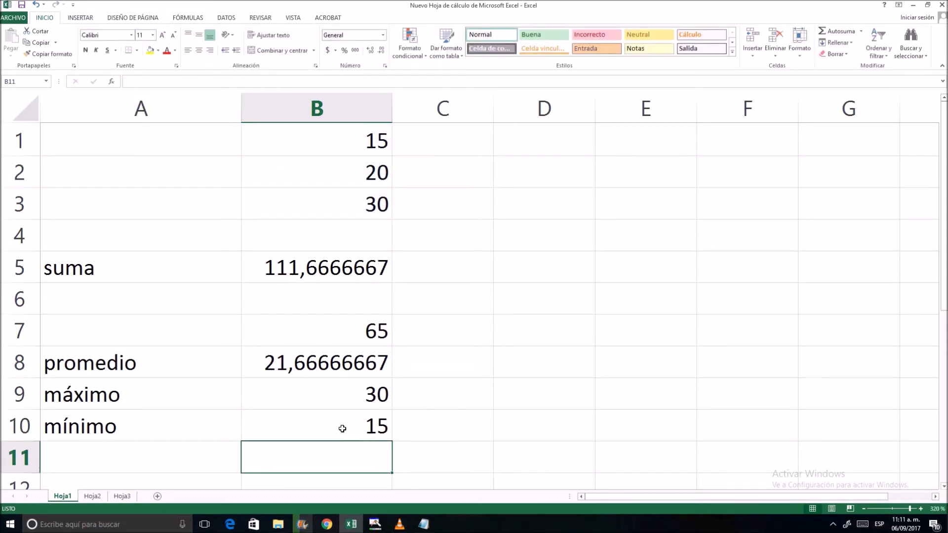
# Review the MIN formula in cell B10 and its source range without changing them
pyautogui.click(370, 436)
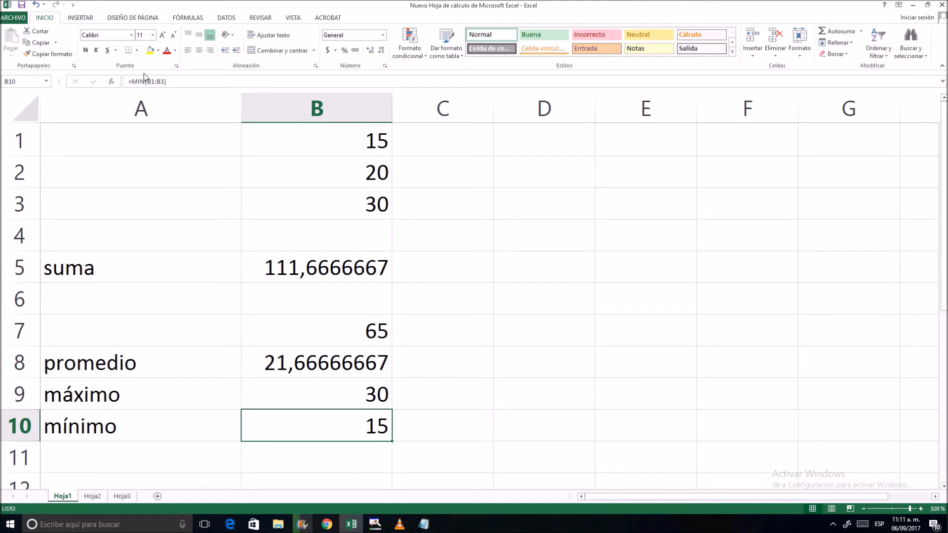
pyautogui.click(134, 82)
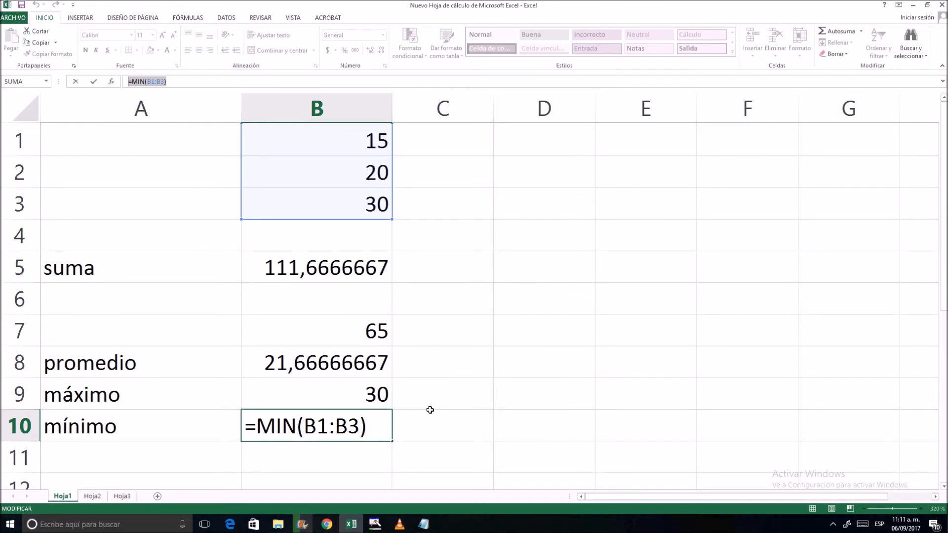
pyautogui.press('Return')
pyautogui.click(369, 423)
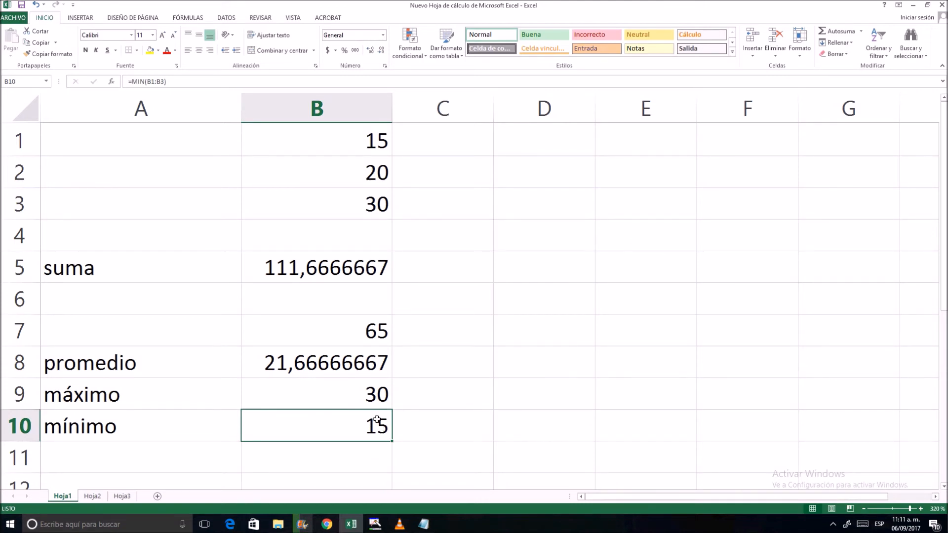
# Enter the label contar números in cell A11, with the accent on the u
pyautogui.click(217, 461)
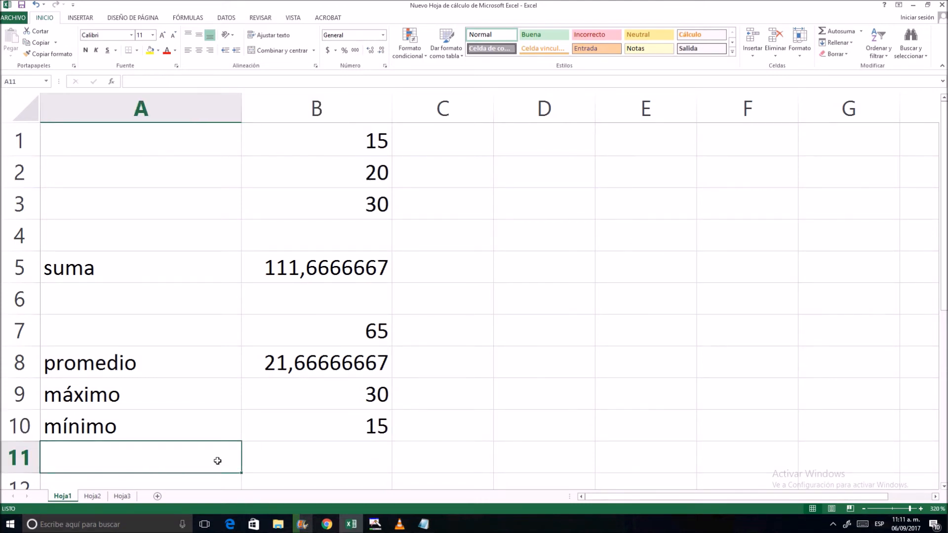
pyautogui.write('x')
pyautogui.press('BackSpace')
pyautogui.write('c')
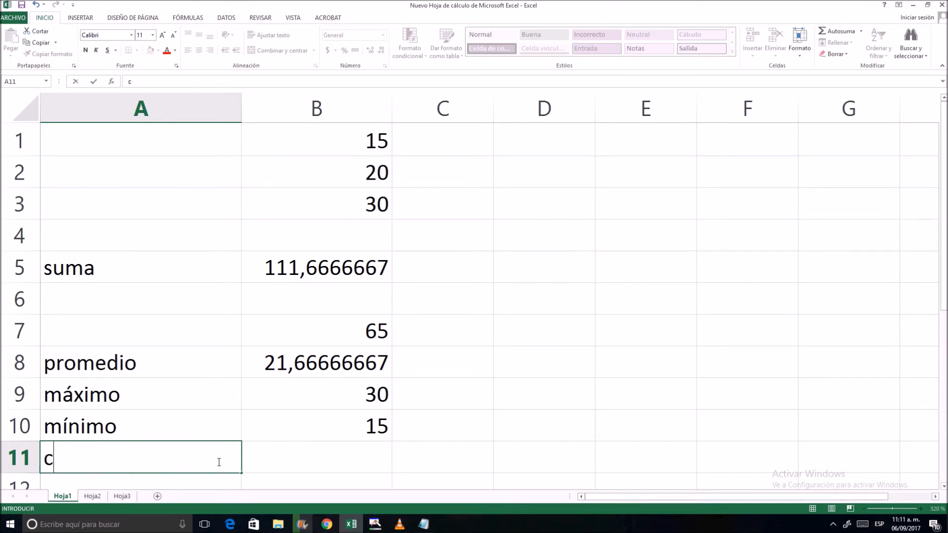
pyautogui.write('ontar ')
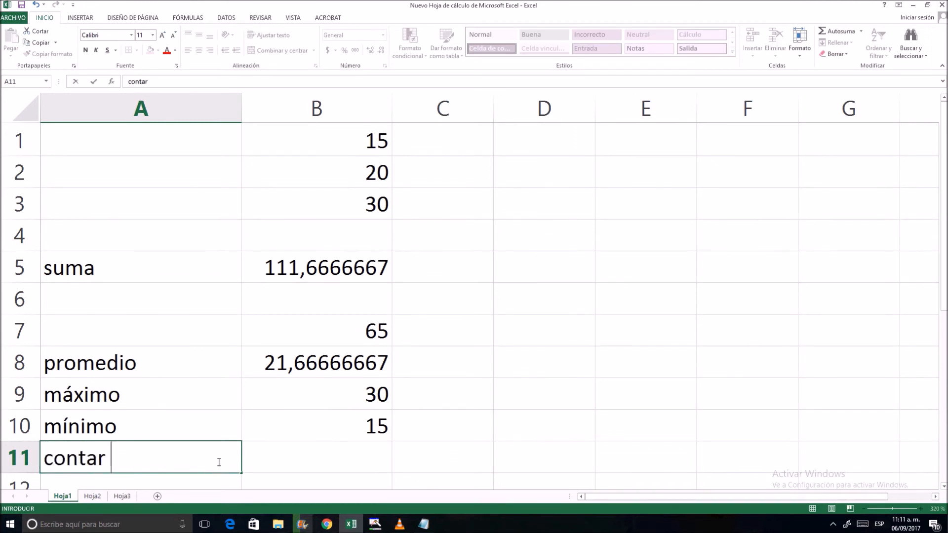
pyautogui.write('número')
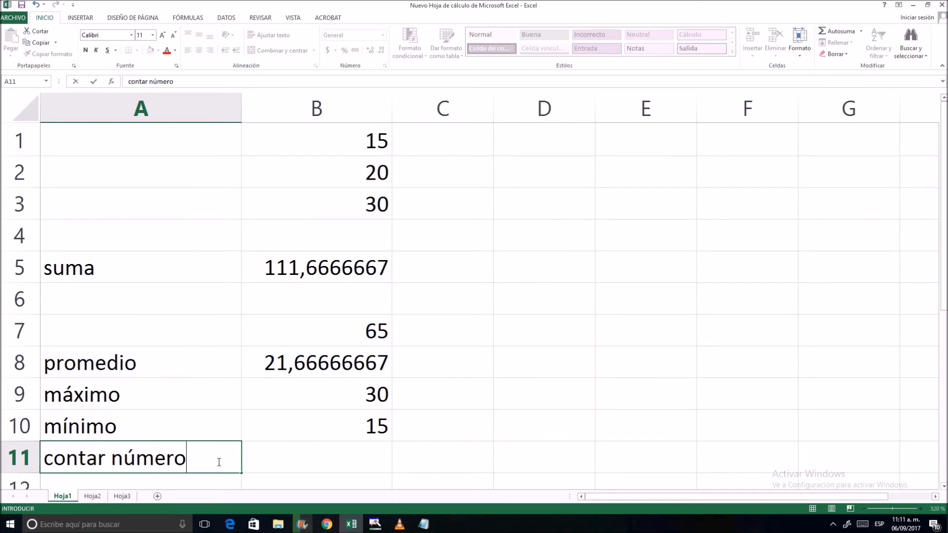
pyautogui.write('s')
pyautogui.press('Return')
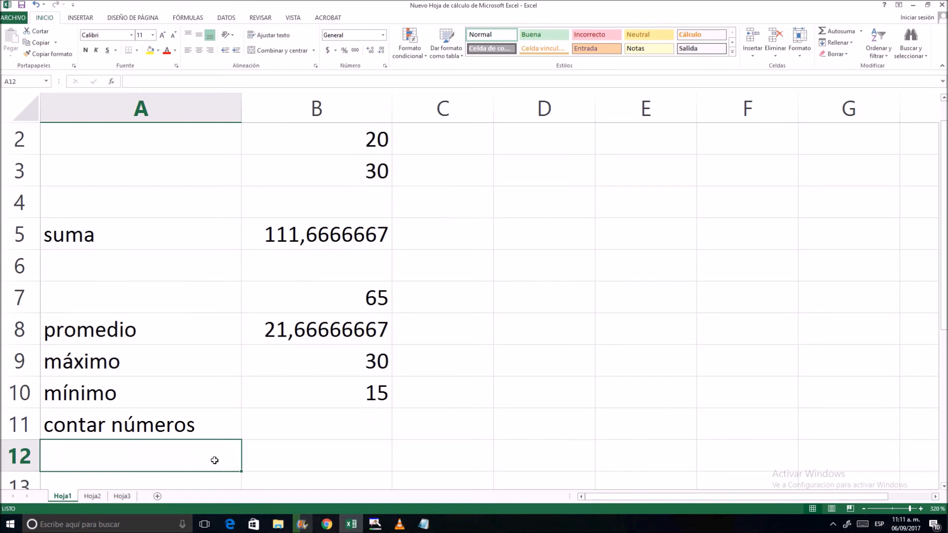
# Insert the Autosuma function Contar números in cell B11 and set its range to B1:B3
pyautogui.click(318, 435)
pyautogui.scroll(1, 318, 435)
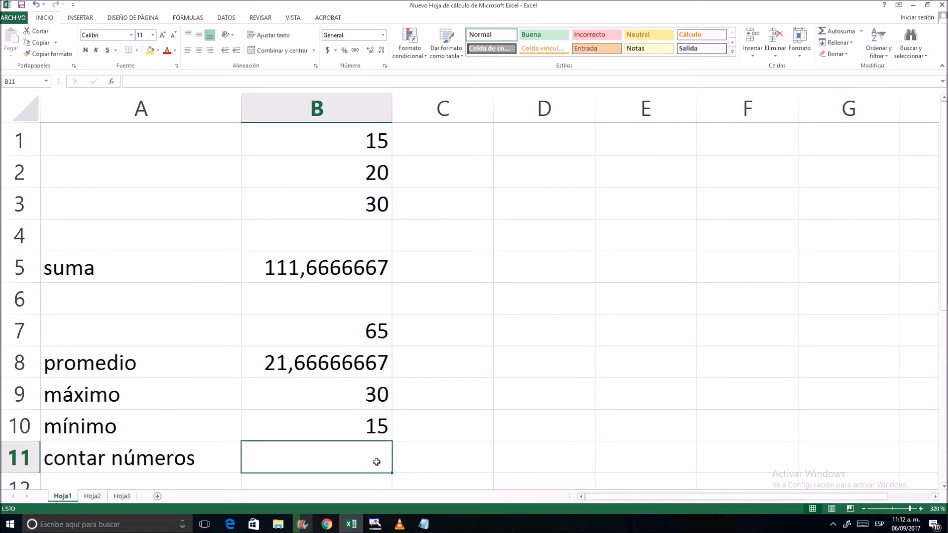
pyautogui.click(430, 462)
pyautogui.click(372, 463)
pyautogui.click(861, 31)
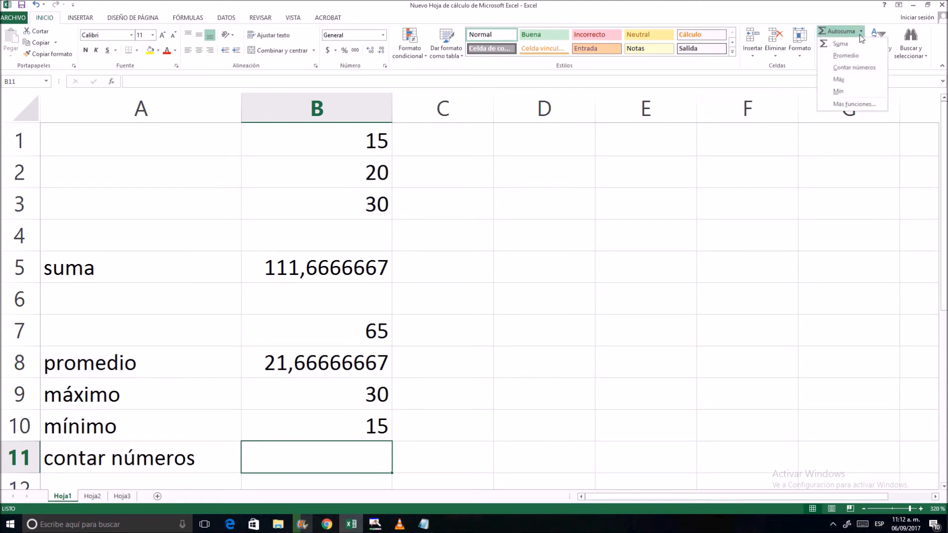
pyautogui.click(851, 68)
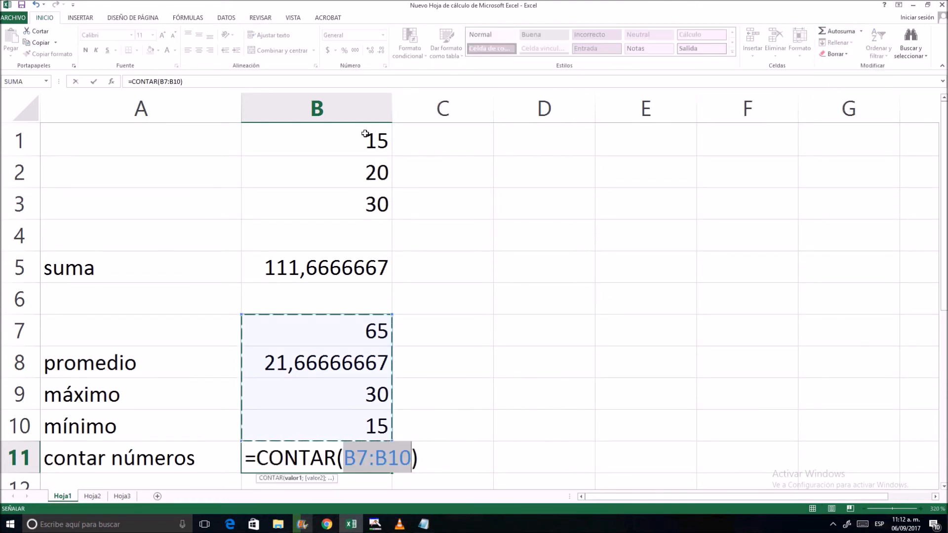
pyautogui.moveTo(368, 133); pyautogui.dragTo(365, 212)
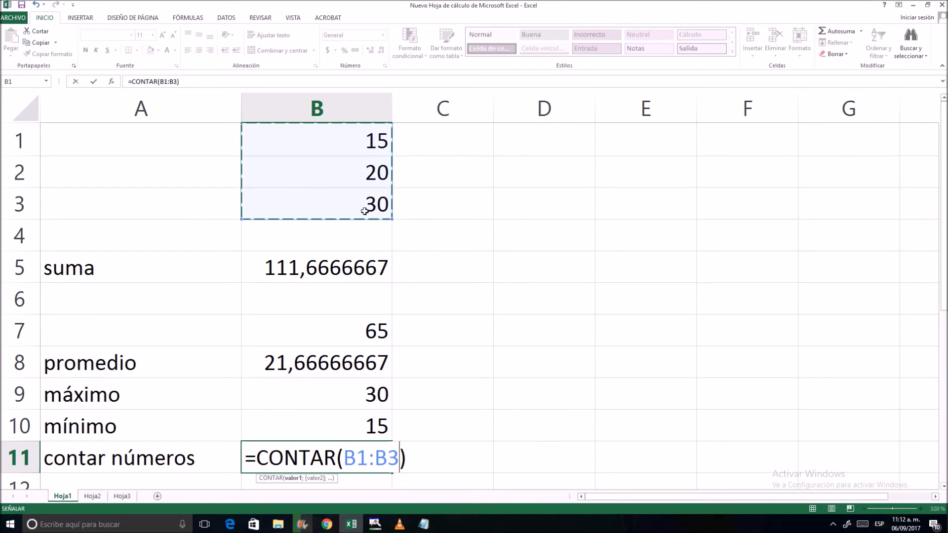
pyautogui.press('Return')
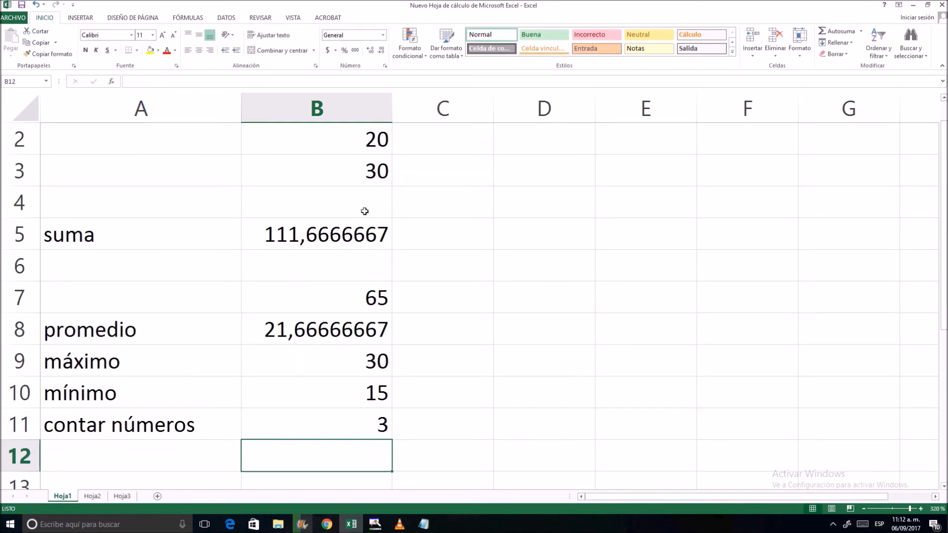
pyautogui.scroll(1, 384, 401)
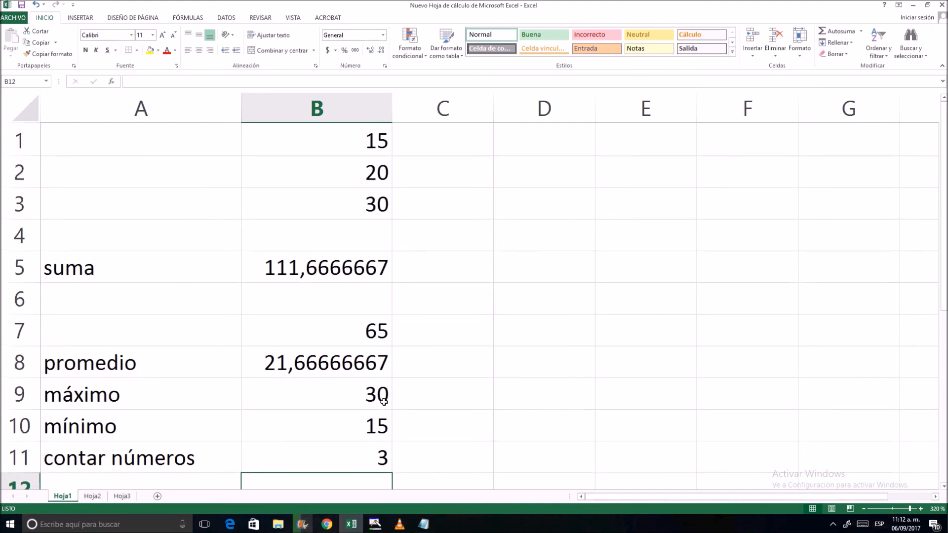
# Review the CONTAR formula in cell B11 and its source cells B1:B3 without changing them
pyautogui.click(343, 164)
pyautogui.click(337, 197)
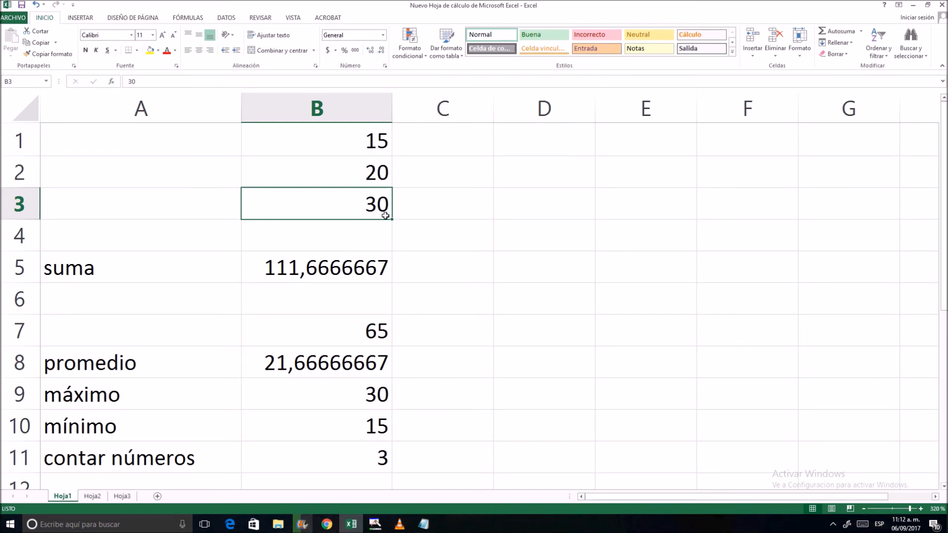
pyautogui.click(340, 437)
pyautogui.click(340, 463)
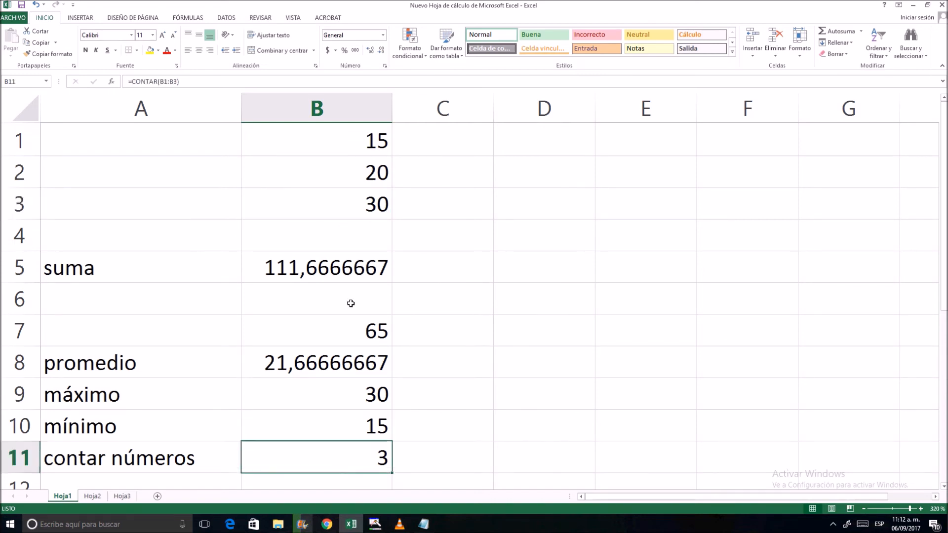
pyautogui.click(369, 178)
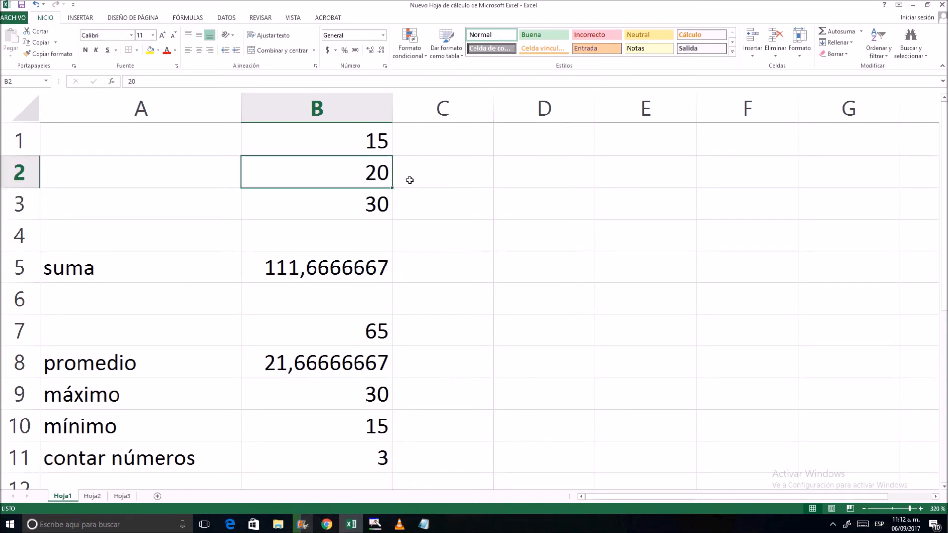
pyautogui.doubleClick(360, 464)
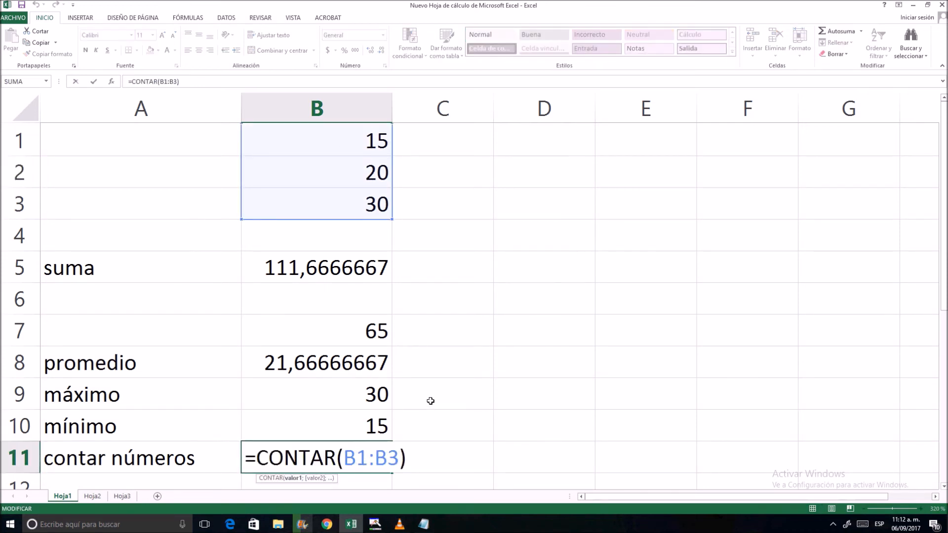
pyautogui.hotkey('ctrl', 'Return')
# Clear the number in cell B2 and check the count in cell B11
pyautogui.click(367, 173)
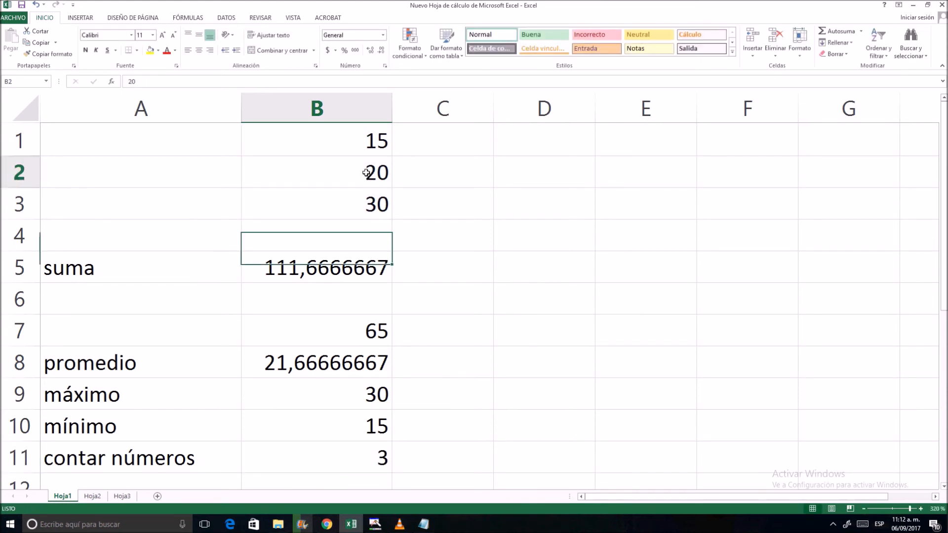
pyautogui.press('Delete')
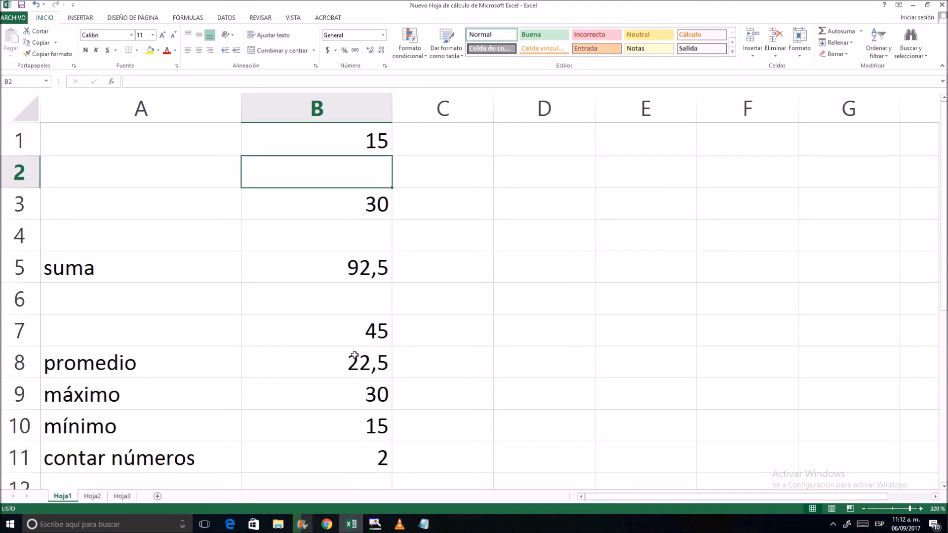
pyautogui.click(353, 466)
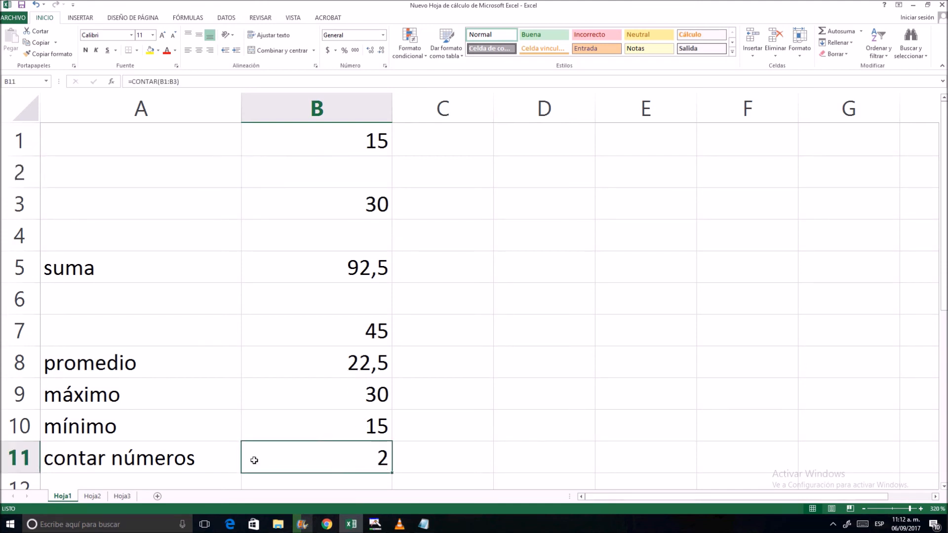
pyautogui.moveTo(222, 457); pyautogui.dragTo(344, 461)
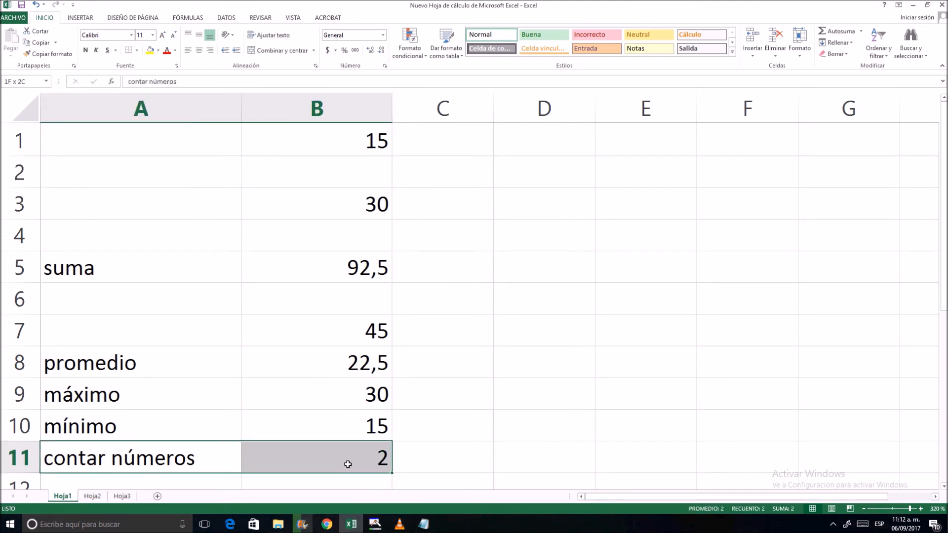
pyautogui.click(436, 467)
pyautogui.click(388, 465)
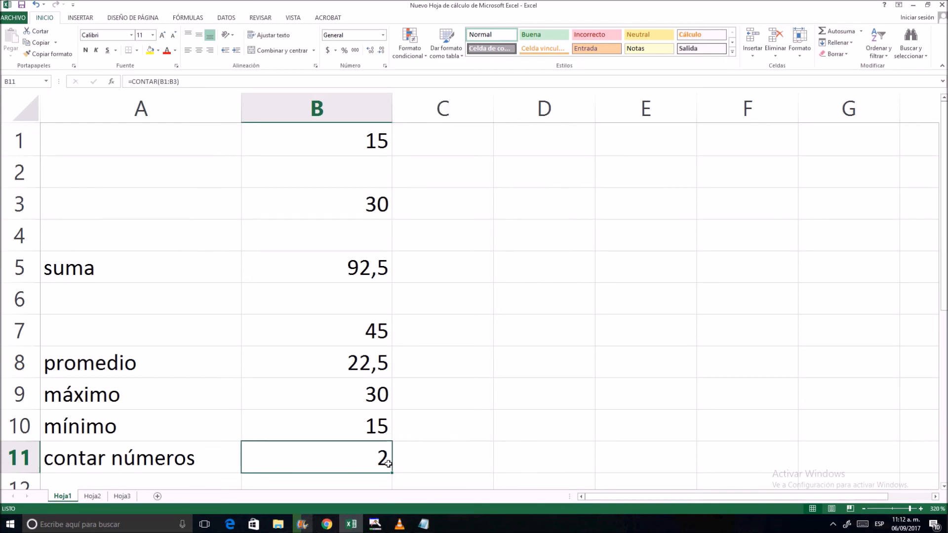
# Enter the letter ñ in cell B2 and check the count in B11 against the range B1:B3
pyautogui.click(389, 177)
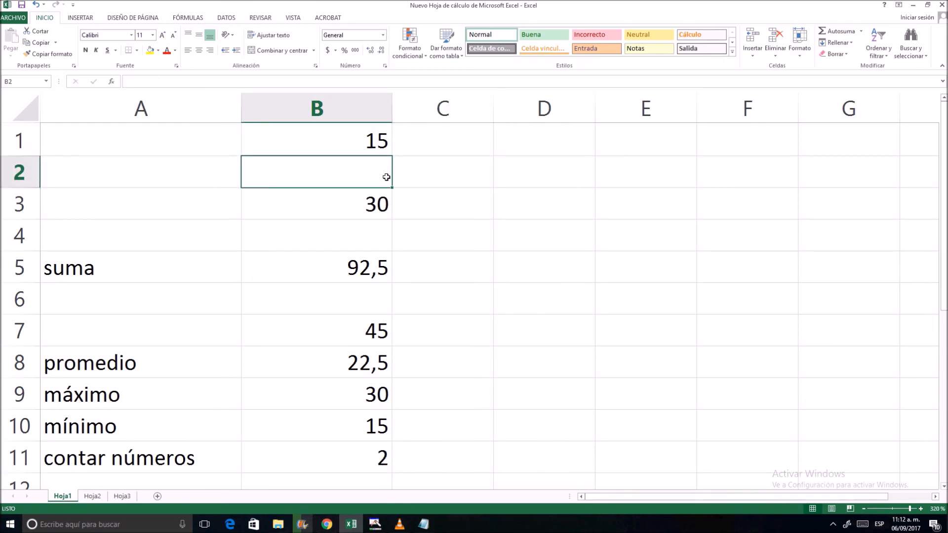
pyautogui.write('ñ')
pyautogui.press('Return')
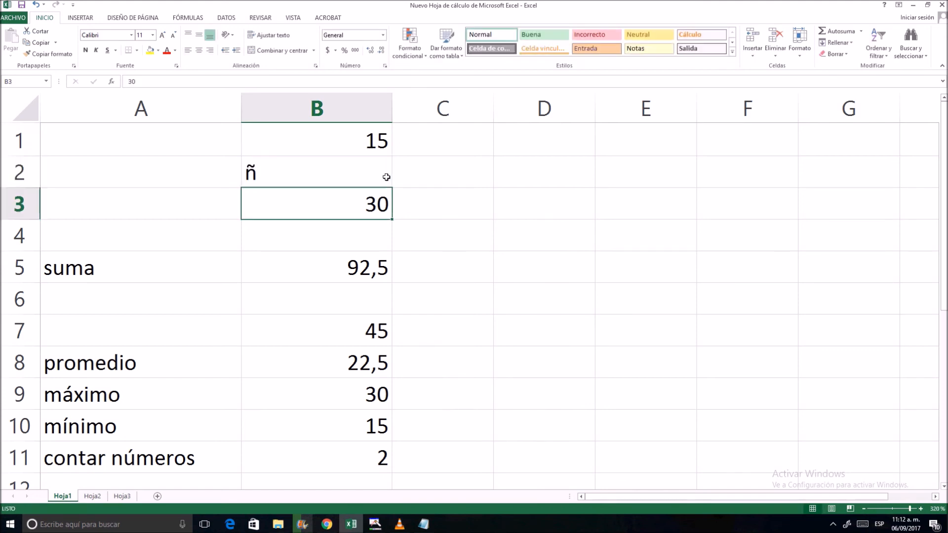
pyautogui.click(379, 459)
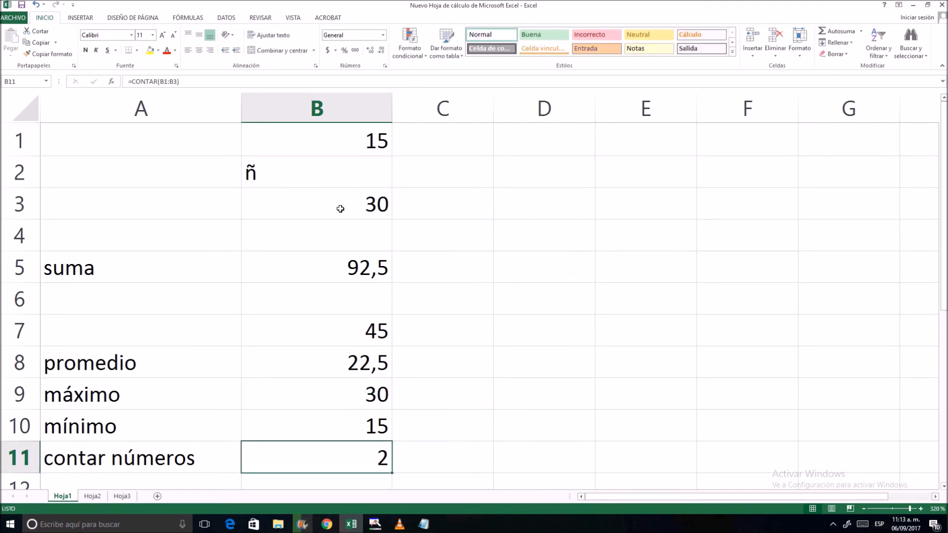
pyautogui.click(340, 183)
pyautogui.click(347, 200)
pyautogui.moveTo(351, 144); pyautogui.dragTo(354, 199)
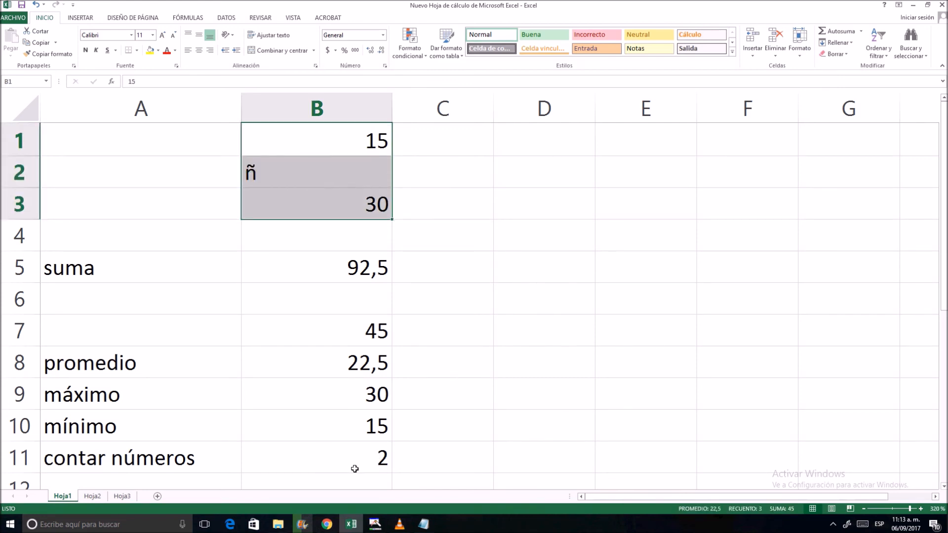
# Replace the number in cell B3 with the time 18:30
pyautogui.click(347, 211)
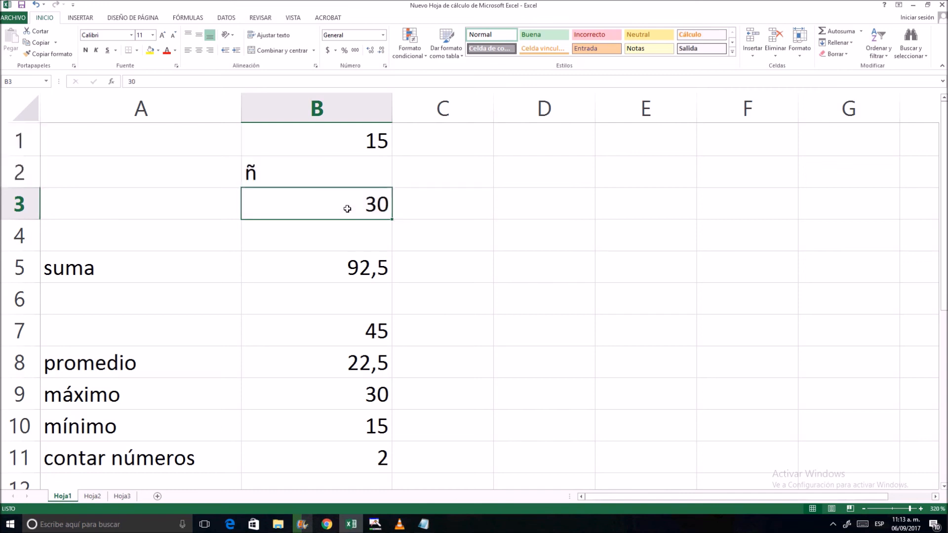
pyautogui.write('18:30')
pyautogui.press('Return')
pyautogui.press('Down')
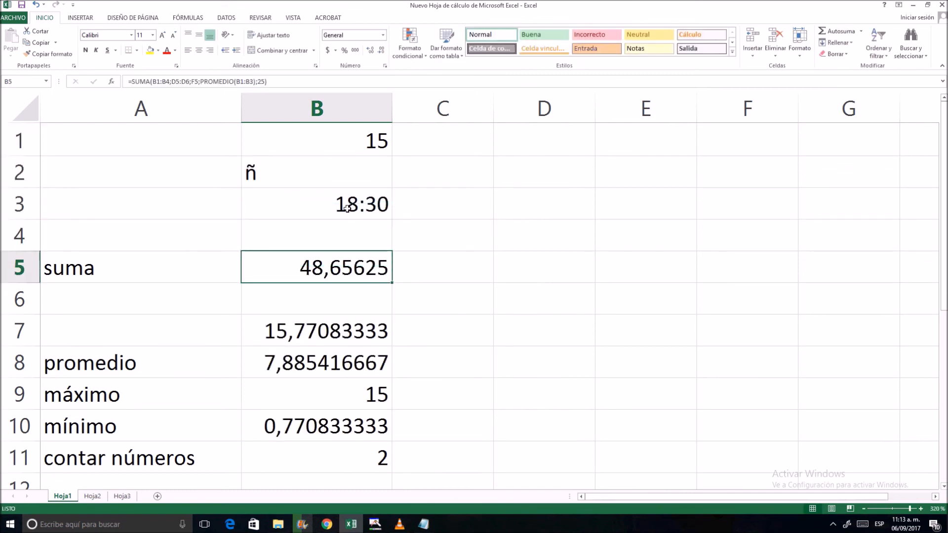
# Examine how the time in cell B3 is treated by the number count in cell B11
pyautogui.click(424, 247)
pyautogui.click(347, 215)
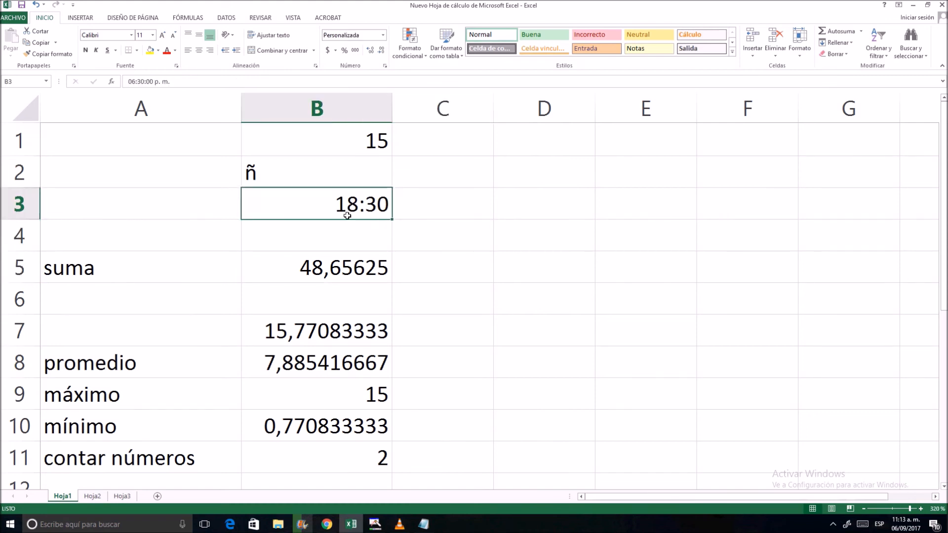
pyautogui.click(422, 229)
pyautogui.click(371, 216)
pyautogui.click(376, 460)
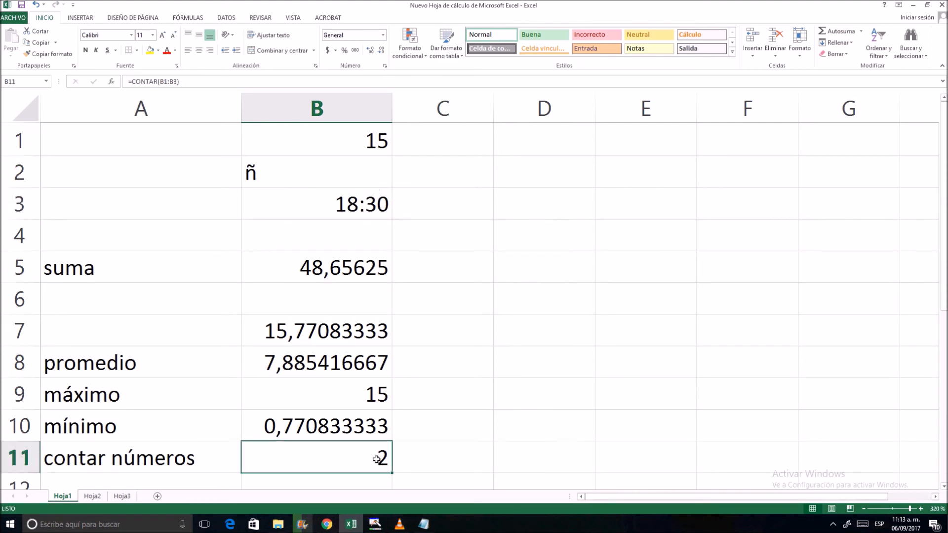
pyautogui.click(380, 212)
pyautogui.click(373, 461)
pyautogui.click(423, 437)
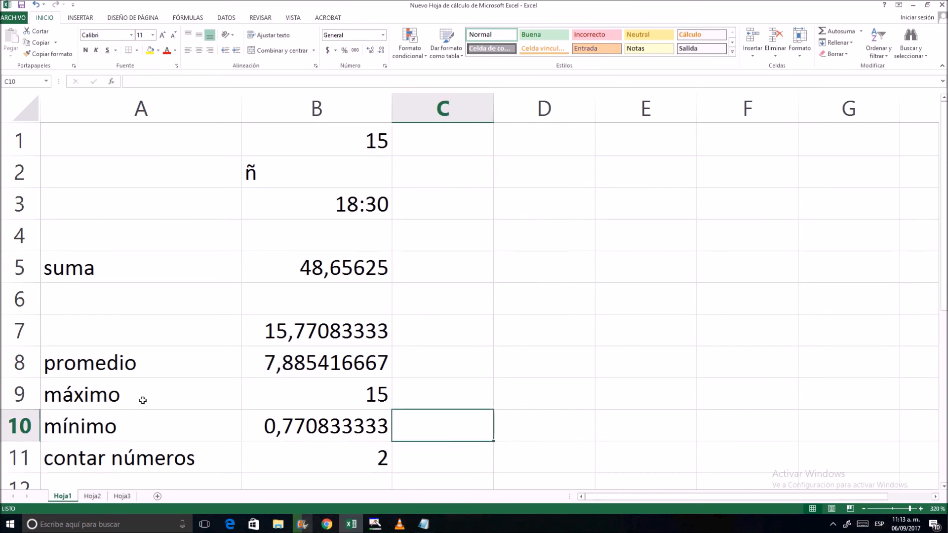
pyautogui.scroll(-1, 392, 383)
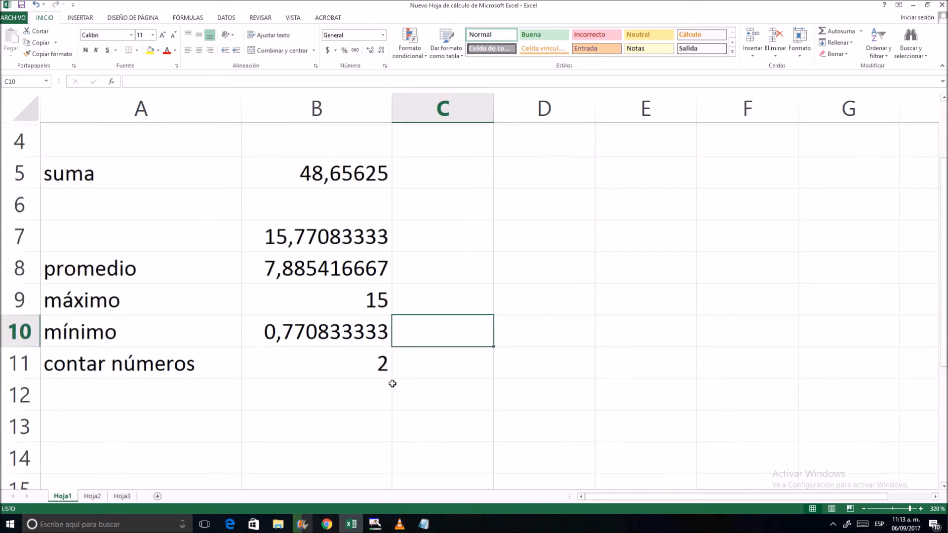
pyautogui.click(366, 373)
pyautogui.scroll(1, 324, 366)
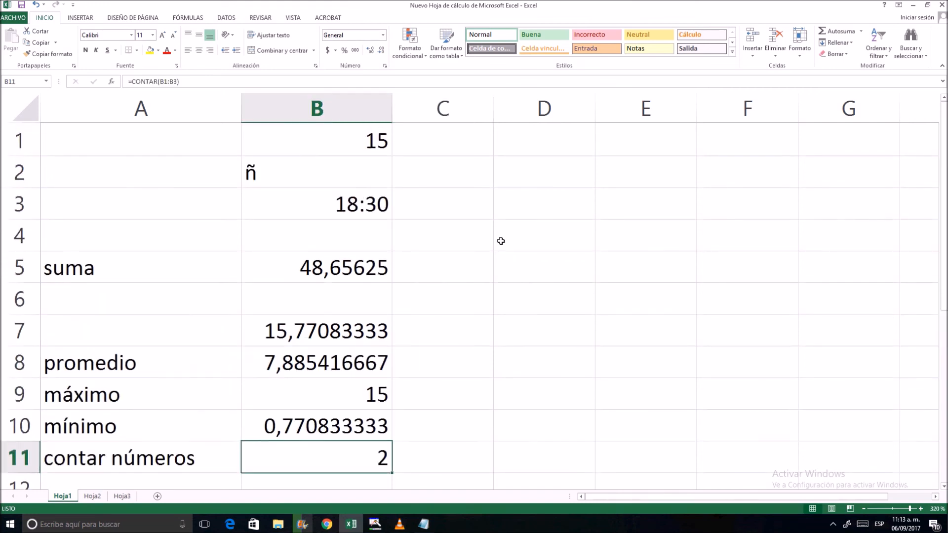